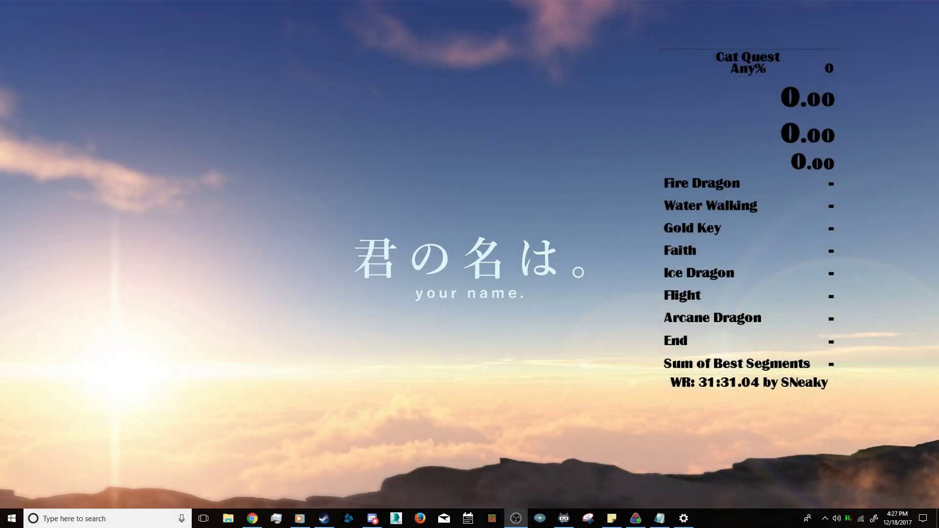
{"action": "left_click_drag", "start_coordinate": [748, 220], "coordinate": [770, 218]}
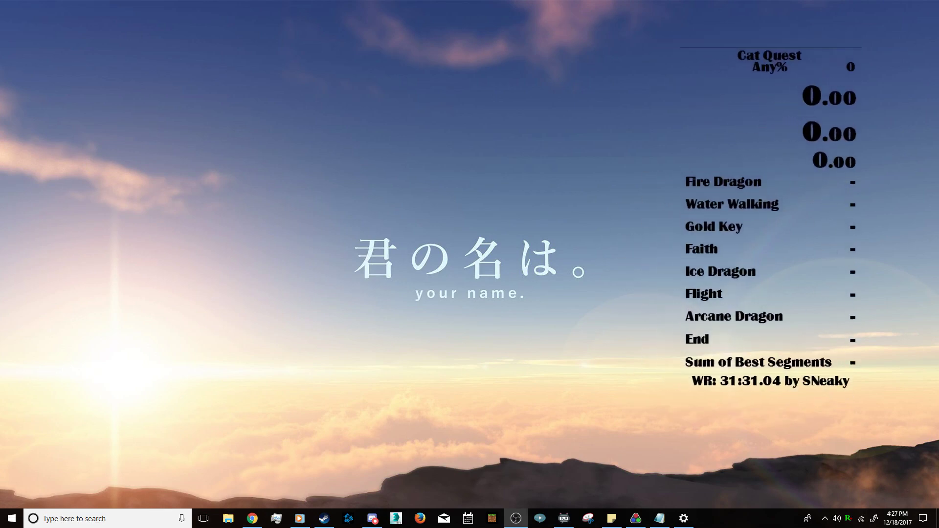
{"action": "left_click", "coordinate": [764, 64]}
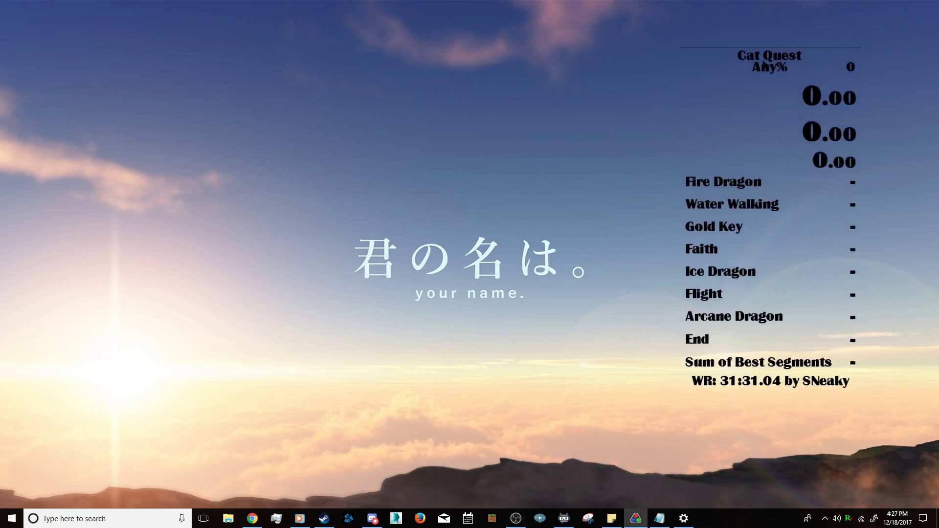
{"action": "key", "text": "super+d"}
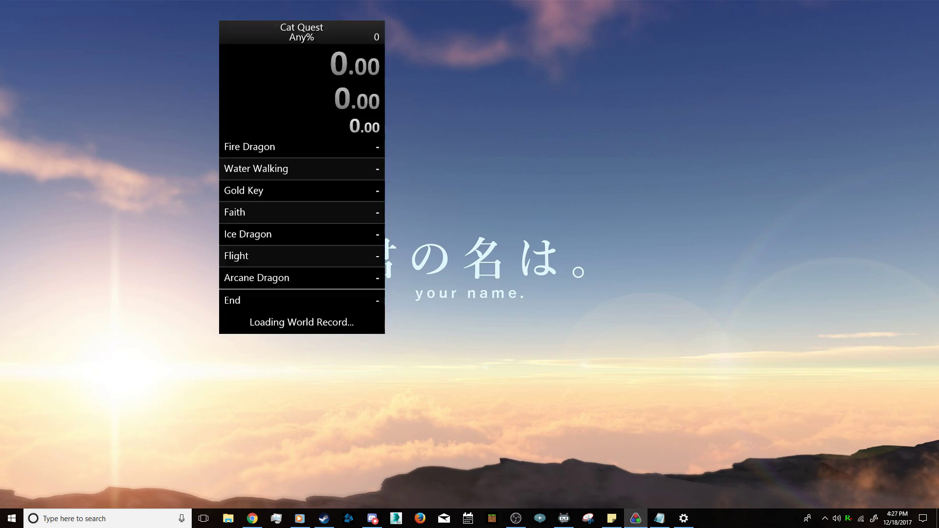
{"action": "right_click", "coordinate": [256, 63]}
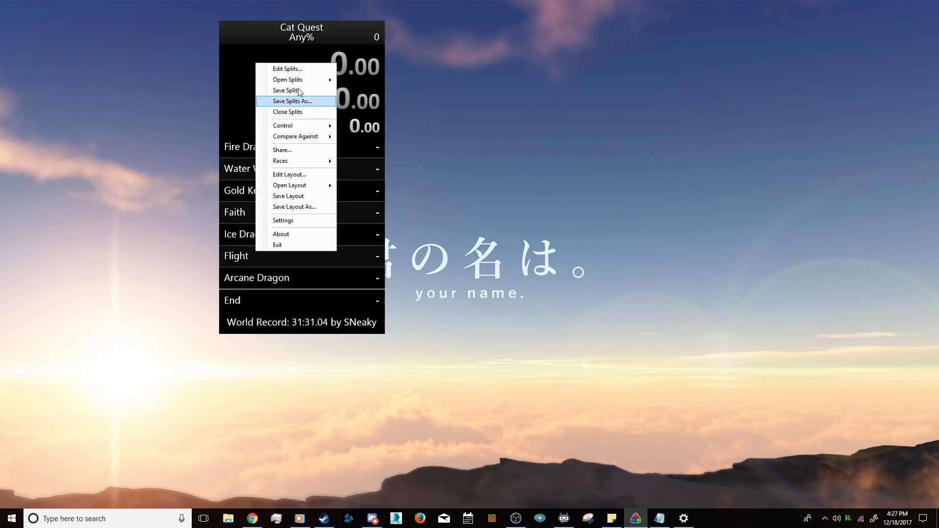
{"action": "mouse_move", "coordinate": [300, 79]}
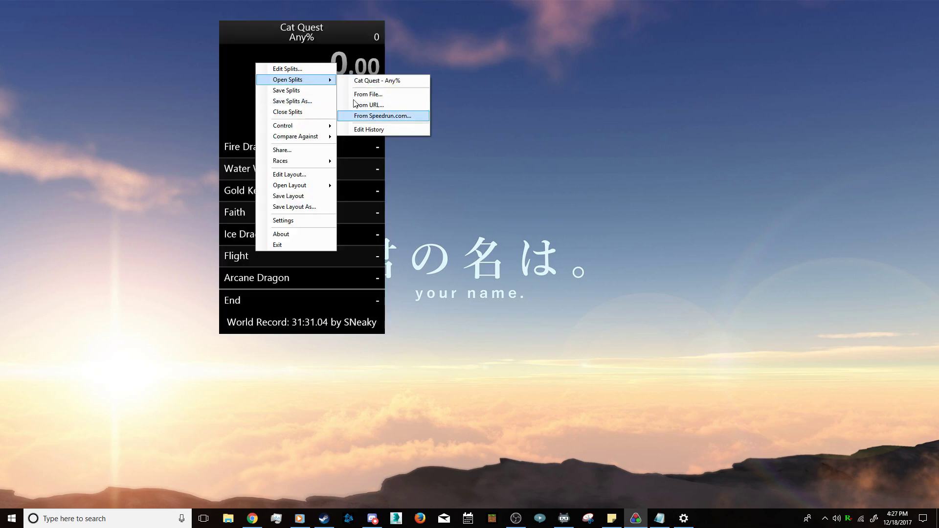
{"action": "left_click", "coordinate": [563, 166]}
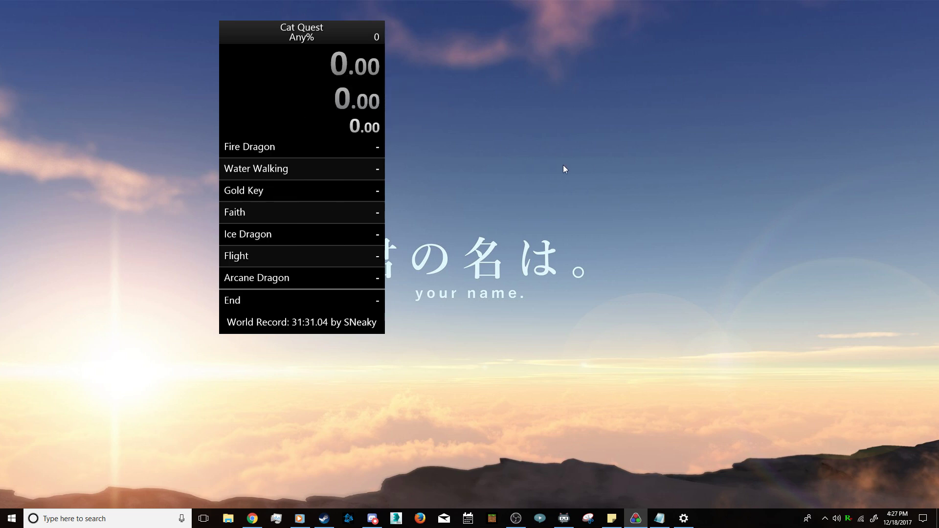
- Move the timer window to the middle of the desktop and open its splits editor
{"action": "left_click_drag", "start_coordinate": [264, 41], "coordinate": [404, 177]}
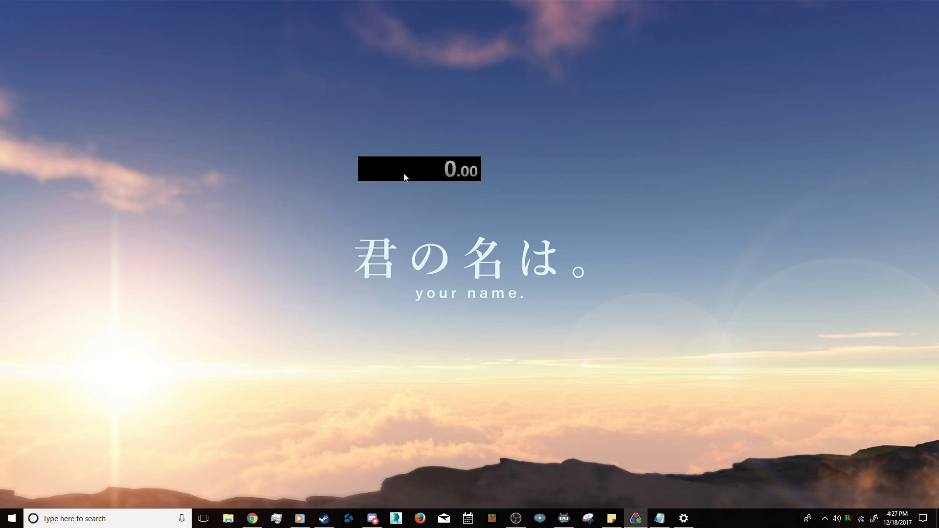
{"action": "right_click", "coordinate": [415, 175]}
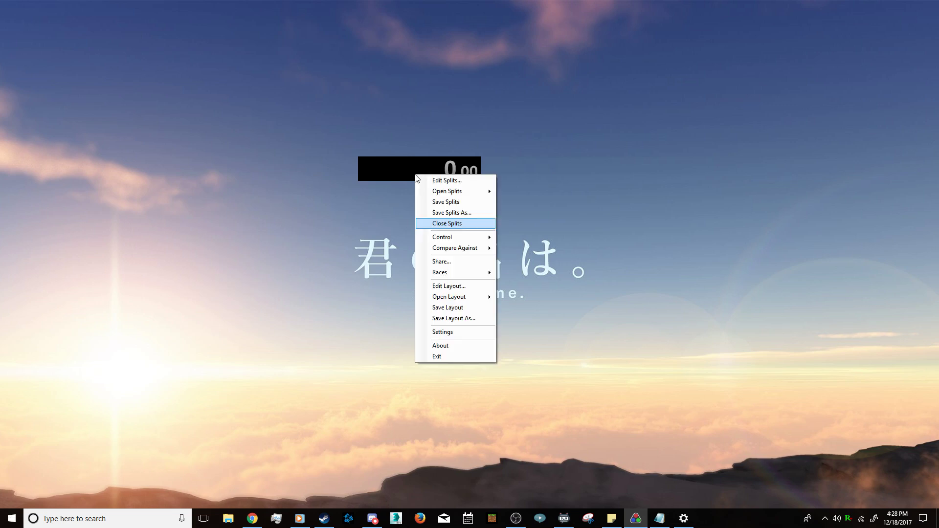
{"action": "mouse_move", "coordinate": [436, 196]}
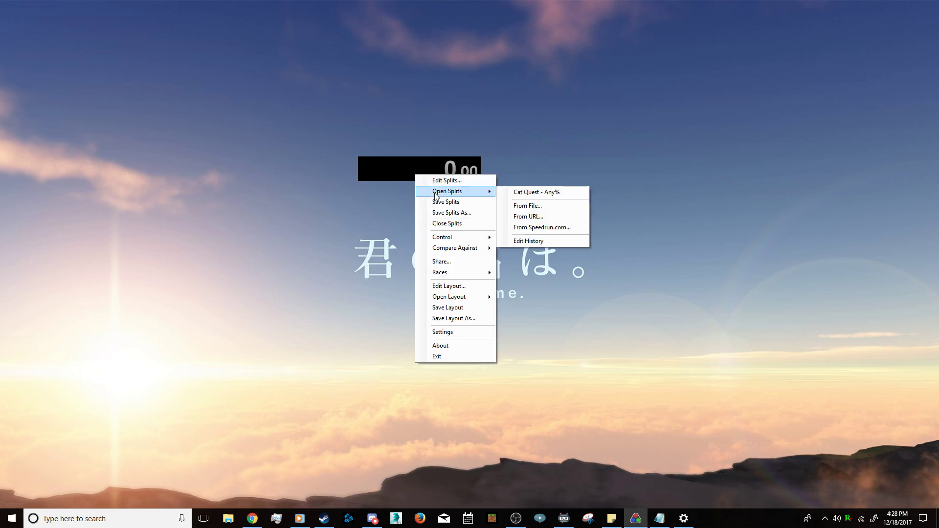
{"action": "right_click", "coordinate": [401, 164]}
{"action": "left_click", "coordinate": [420, 170]}
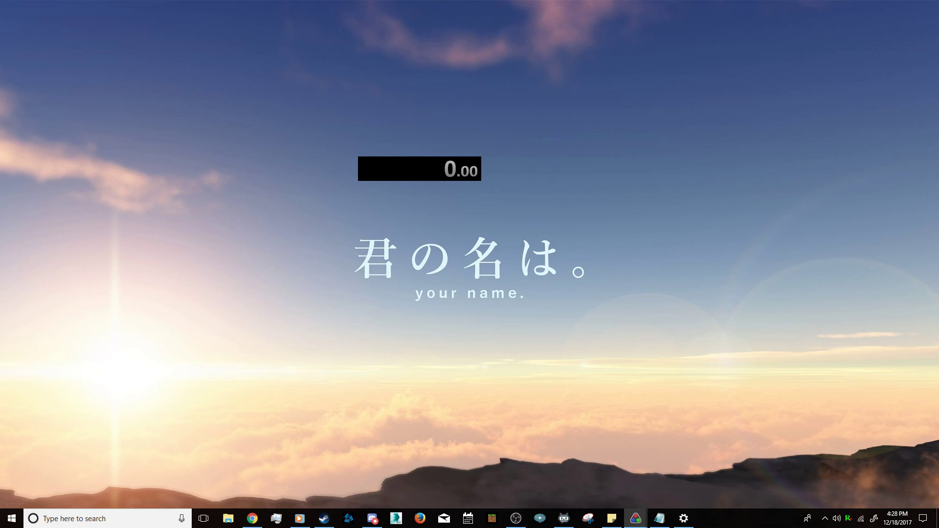
{"action": "left_click_drag", "start_coordinate": [559, 179], "coordinate": [553, 90]}
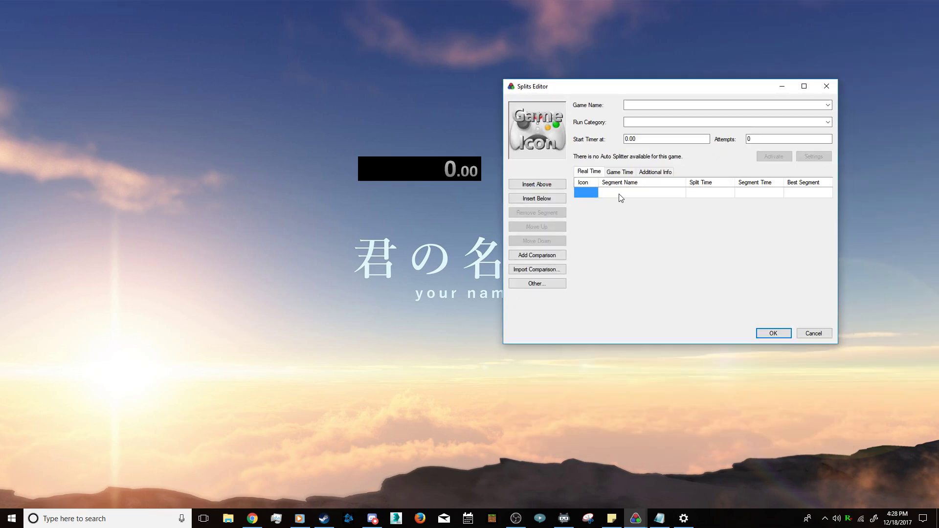
- Look over the Game Name and Run Category fields in the splits editor, then close it
{"action": "left_click", "coordinate": [646, 105]}
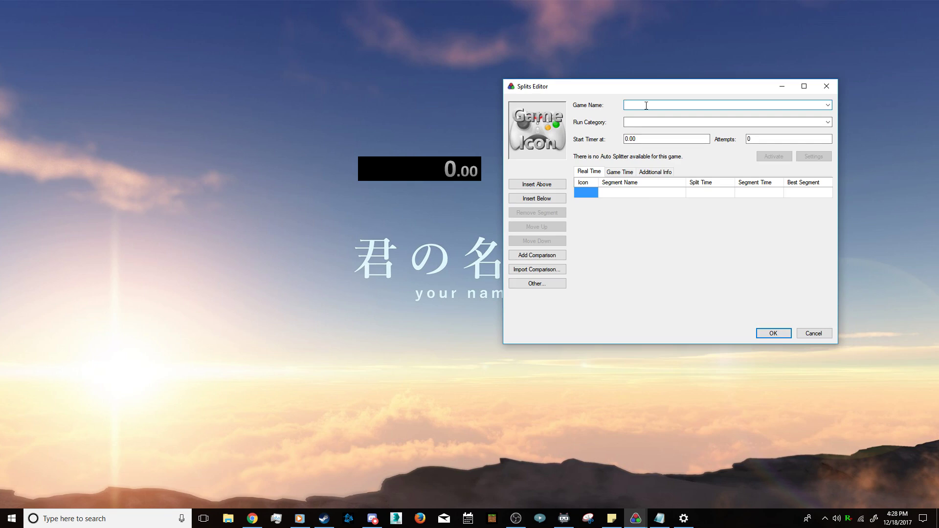
{"action": "left_click", "coordinate": [647, 122]}
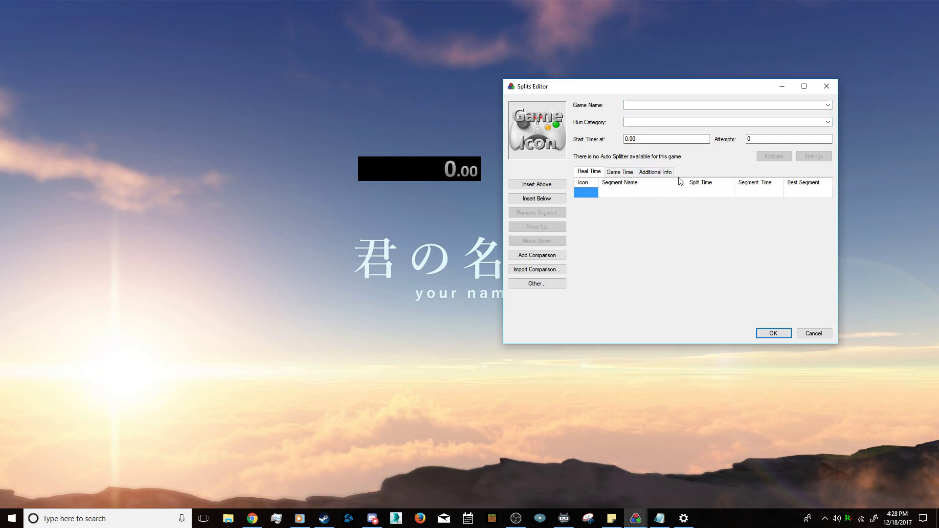
{"action": "left_click", "coordinate": [386, 175]}
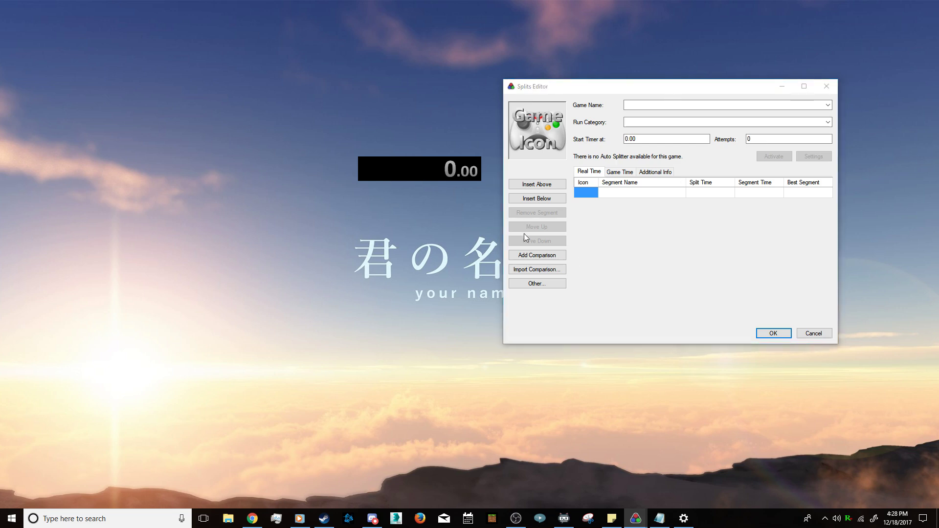
{"action": "left_click", "coordinate": [638, 122]}
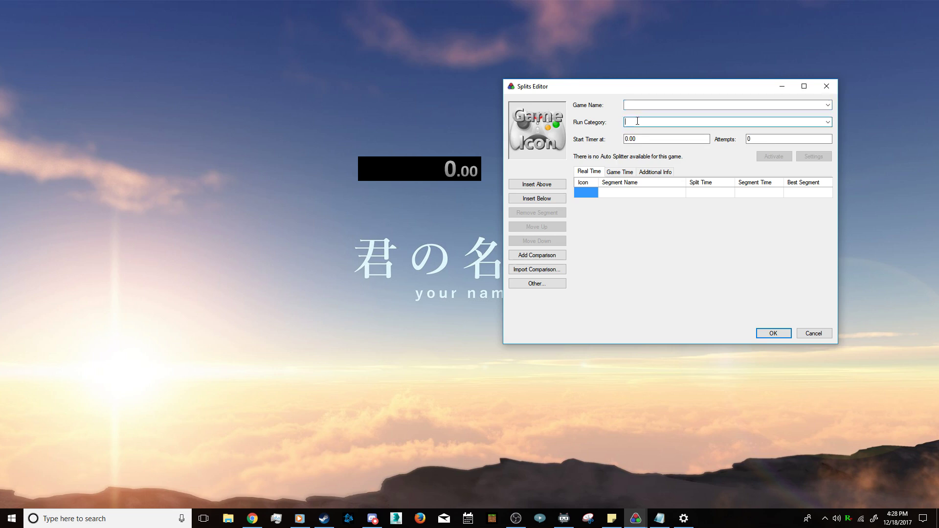
{"action": "left_click", "coordinate": [634, 104]}
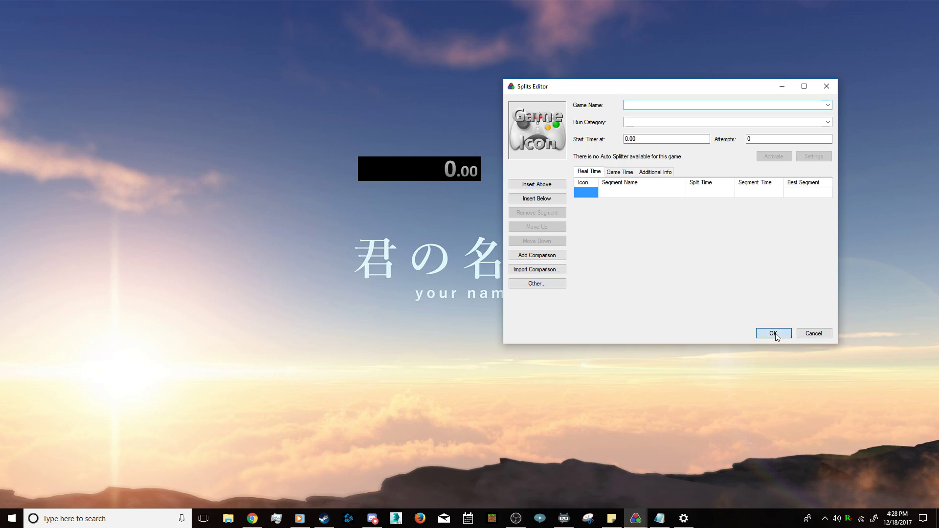
{"action": "left_click", "coordinate": [772, 335]}
- Load the recent Cat Quest - Any% splits and reposition the timer window on the desktop
{"action": "right_click", "coordinate": [381, 175]}
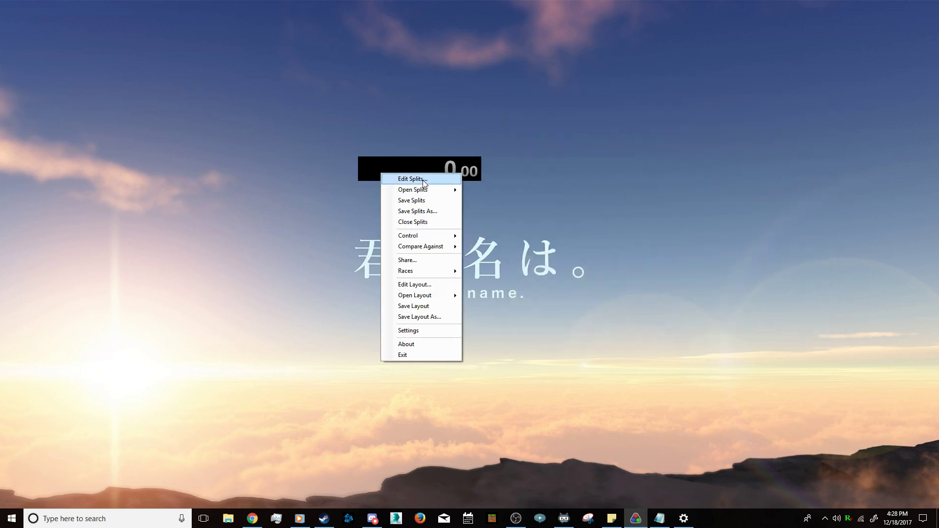
{"action": "mouse_move", "coordinate": [425, 193]}
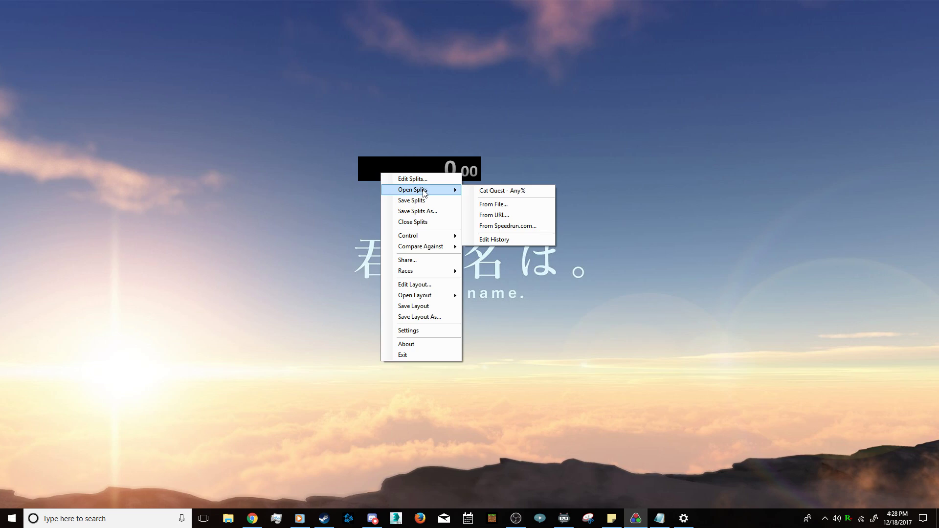
{"action": "left_click", "coordinate": [488, 190]}
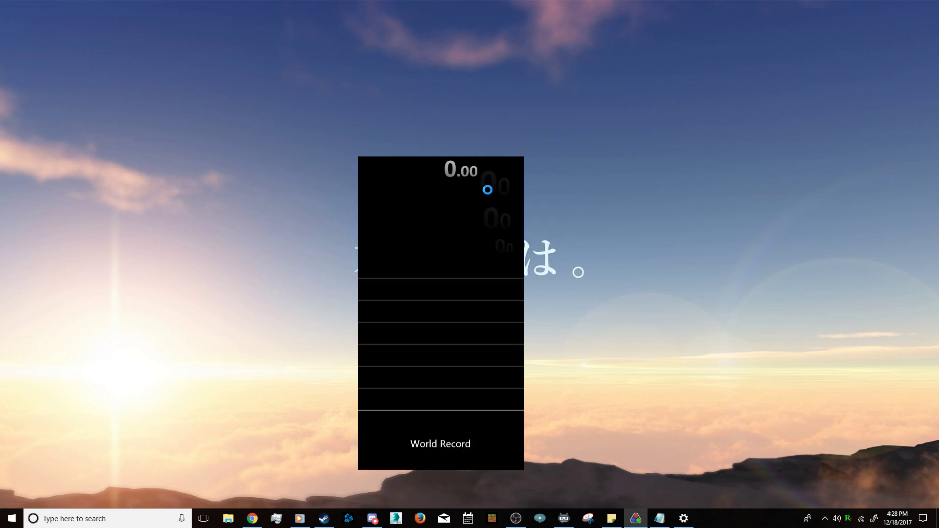
{"action": "left_click_drag", "start_coordinate": [416, 169], "coordinate": [357, 93]}
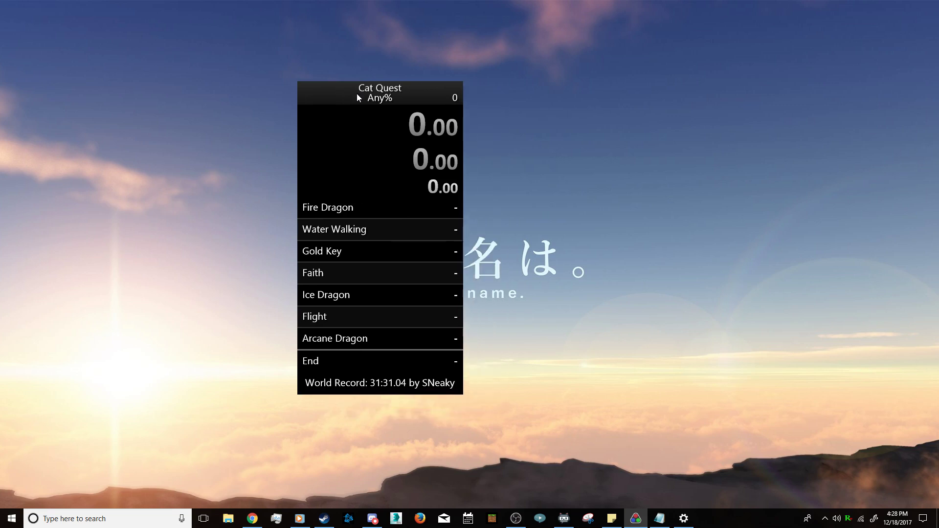
- Open the layout editor and review the listed components from Title to World Record, plus the components that can be added
{"action": "right_click", "coordinate": [347, 149]}
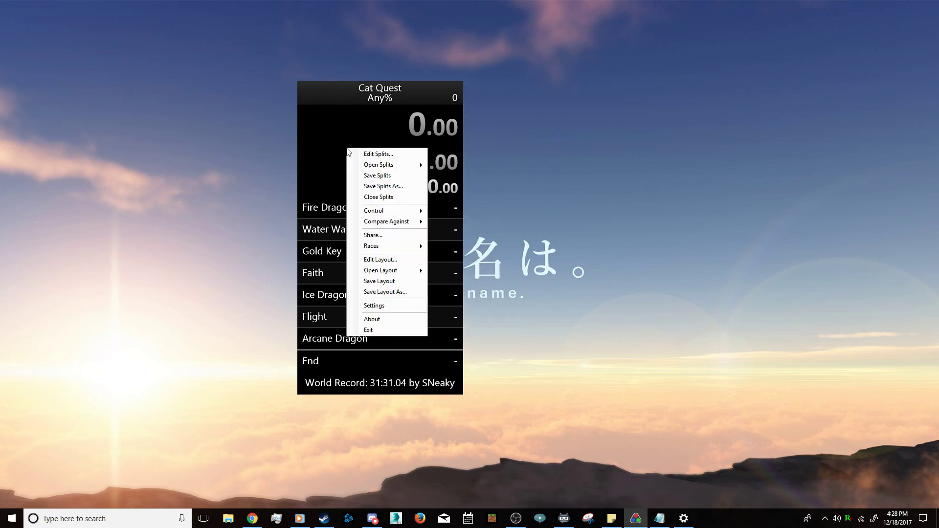
{"action": "left_click", "coordinate": [381, 260]}
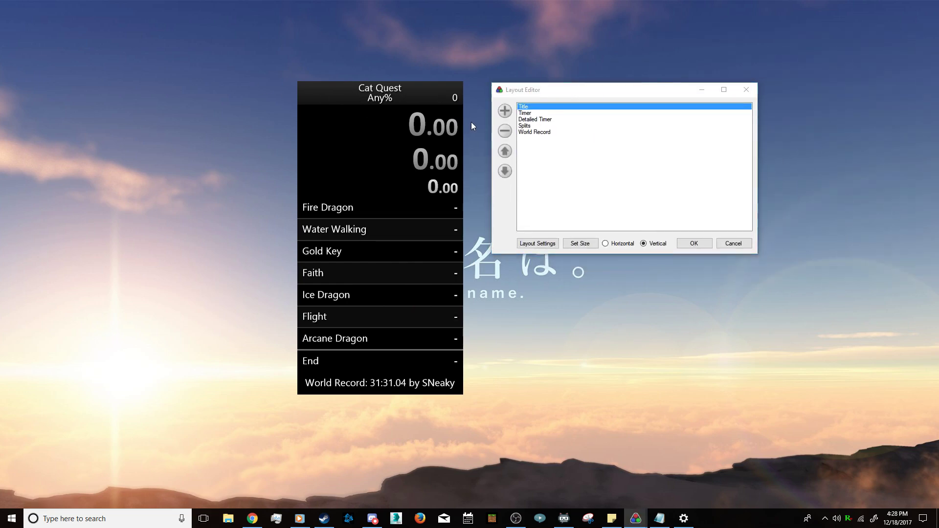
{"action": "left_click", "coordinate": [535, 114]}
{"action": "left_click", "coordinate": [535, 120]}
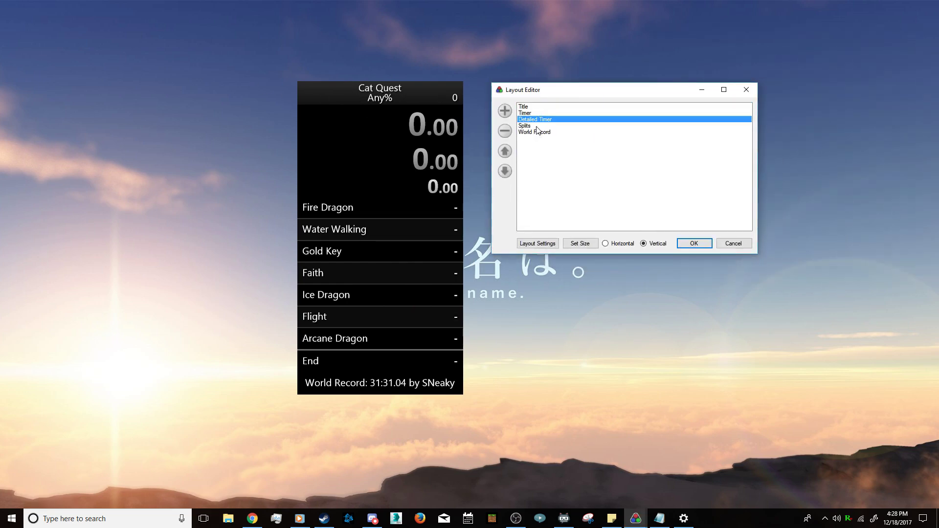
{"action": "left_click", "coordinate": [537, 126]}
{"action": "left_click", "coordinate": [535, 132]}
{"action": "left_click", "coordinate": [524, 107]}
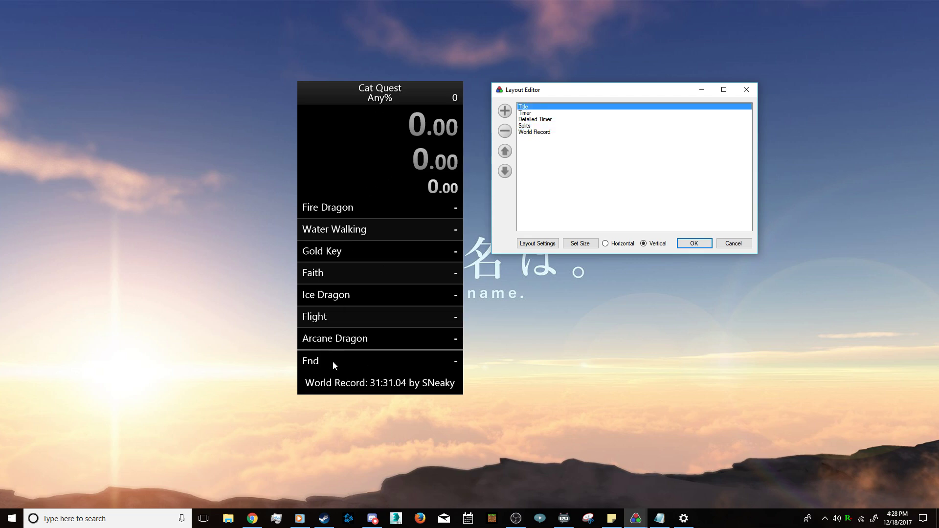
{"action": "left_click", "coordinate": [505, 110]}
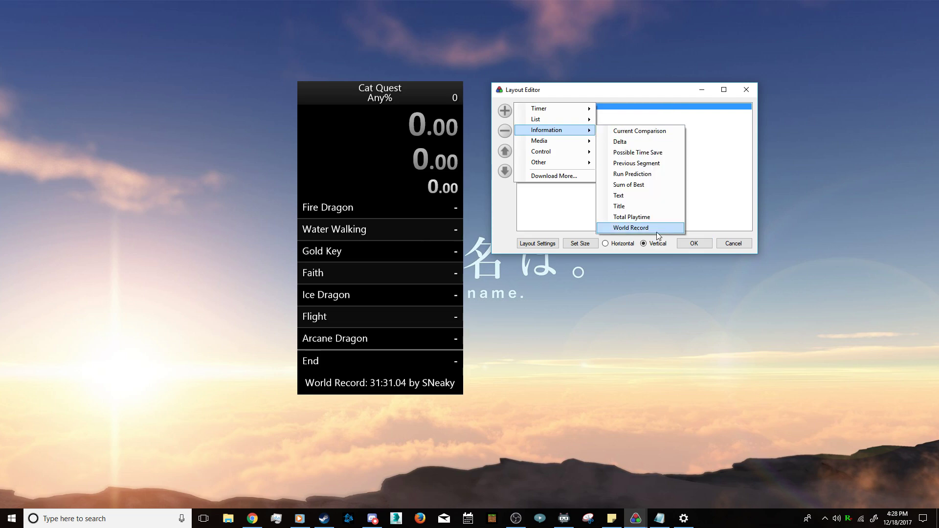
{"action": "left_click", "coordinate": [568, 227]}
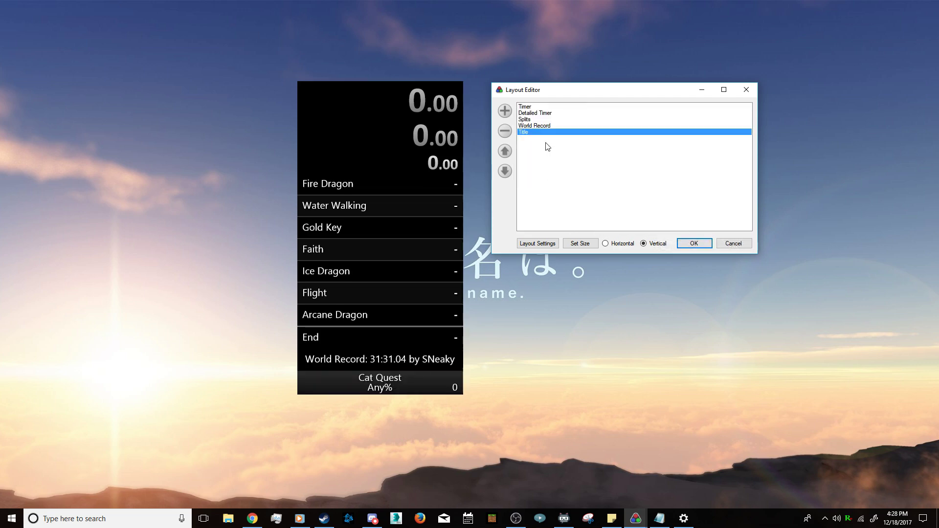
- Move the Title component back to the top of the layout list
{"action": "left_click", "coordinate": [498, 155]}
{"action": "left_click", "coordinate": [498, 154]}
{"action": "left_click", "coordinate": [497, 154]}
{"action": "left_click", "coordinate": [498, 154]}
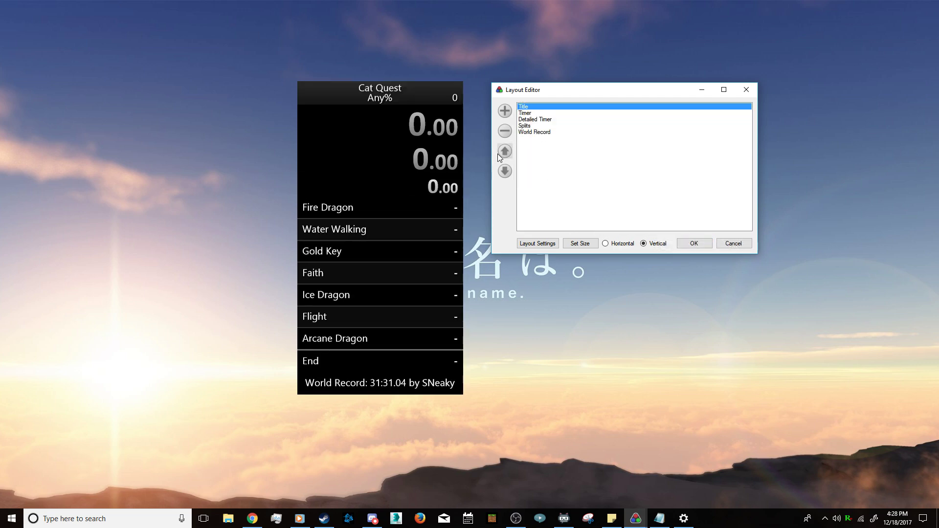
- Open the general layout settings and set the background type to Image
{"action": "double_click", "coordinate": [535, 109]}
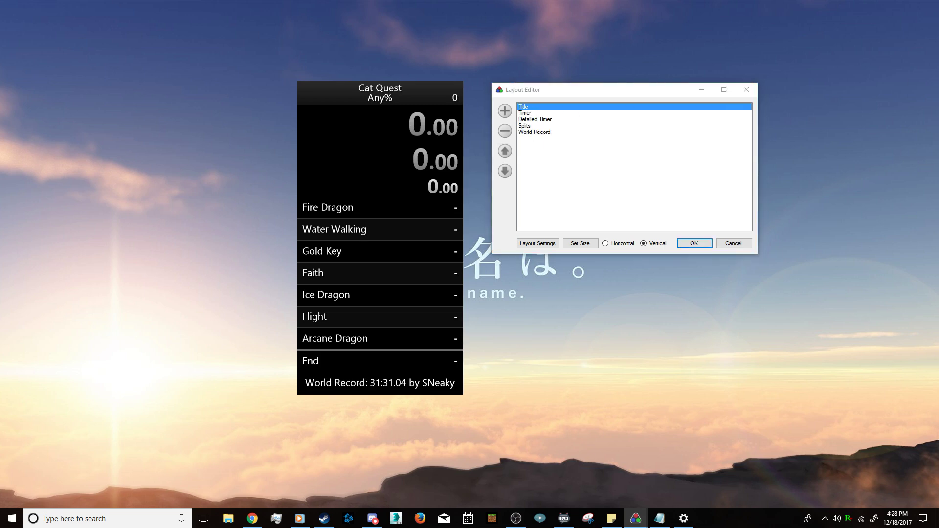
{"action": "left_click_drag", "start_coordinate": [549, 92], "coordinate": [551, 63]}
{"action": "left_click", "coordinate": [506, 80]}
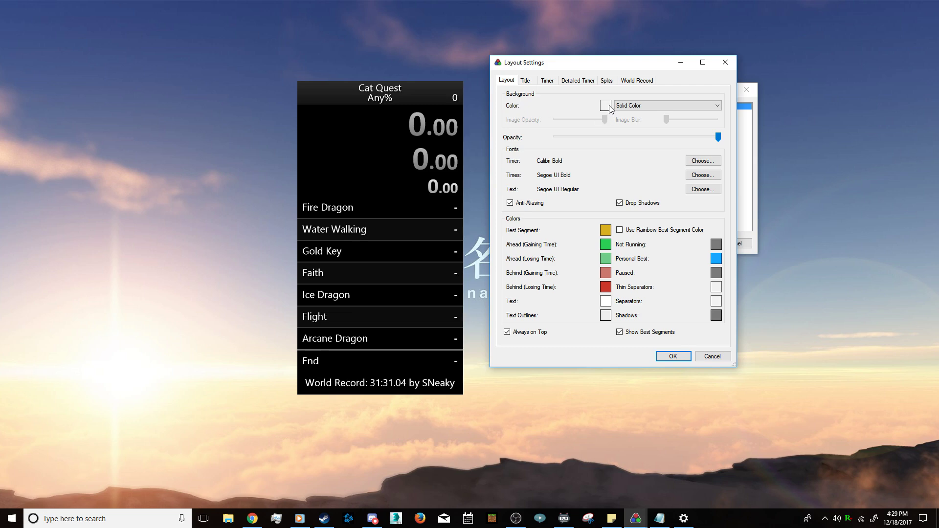
{"action": "left_click", "coordinate": [647, 105]}
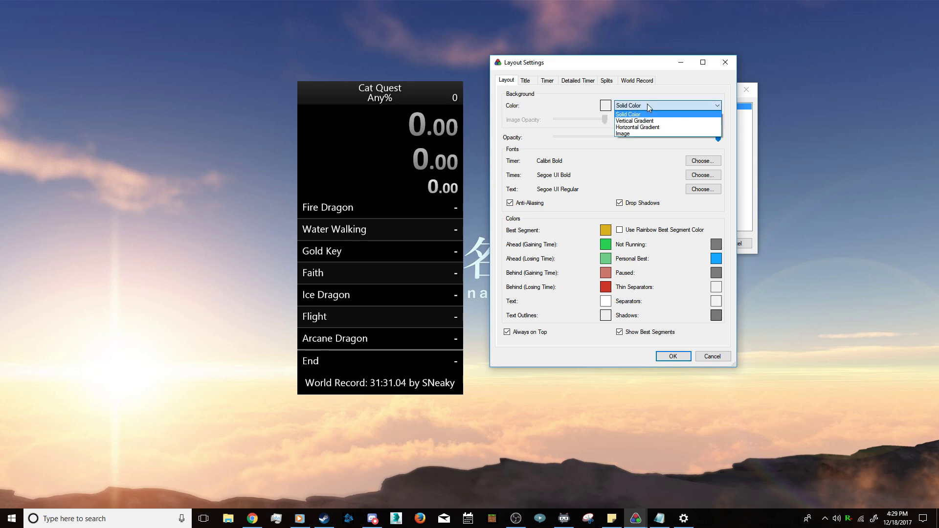
{"action": "left_click", "coordinate": [639, 134]}
- Browse for a background image by searching the Desktop for "Green" and select the Green file
{"action": "left_click", "coordinate": [606, 105]}
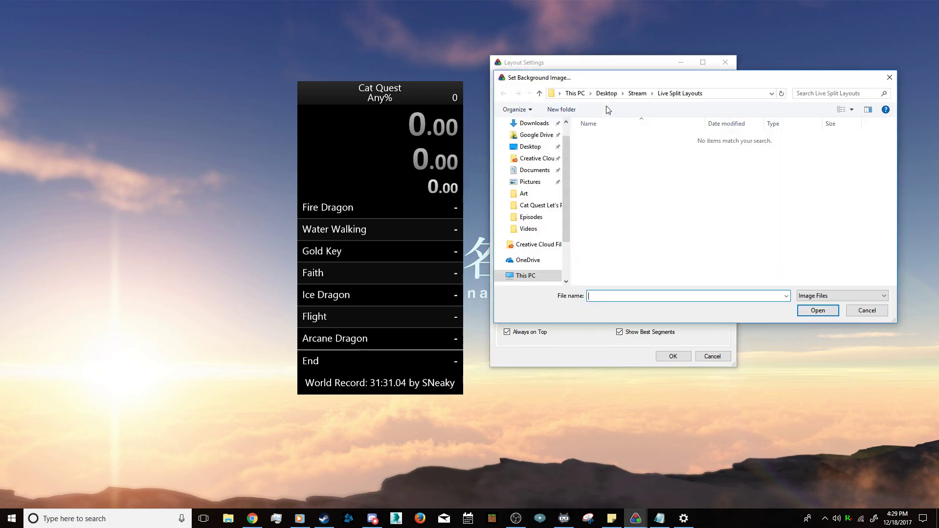
{"action": "left_click", "coordinate": [531, 146]}
{"action": "left_click", "coordinate": [806, 93]}
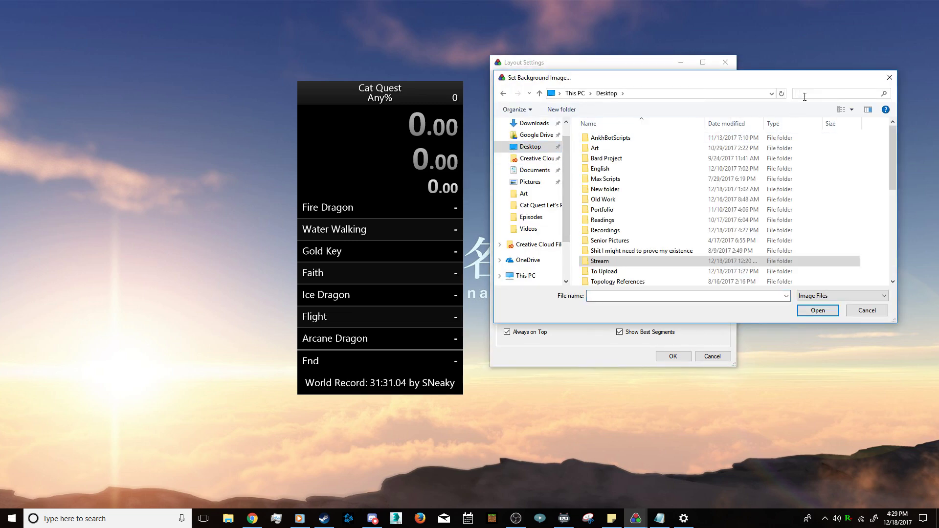
{"action": "left_click", "coordinate": [804, 105]}
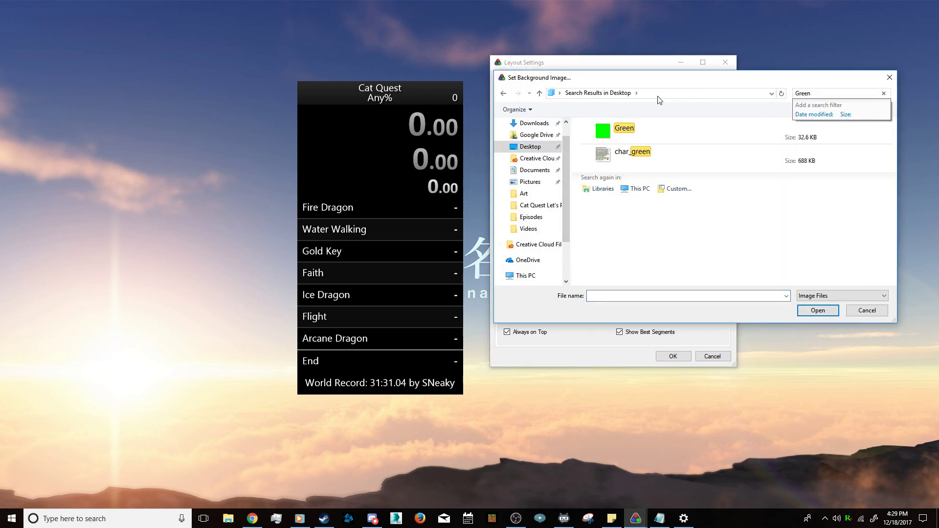
{"action": "left_click", "coordinate": [641, 139]}
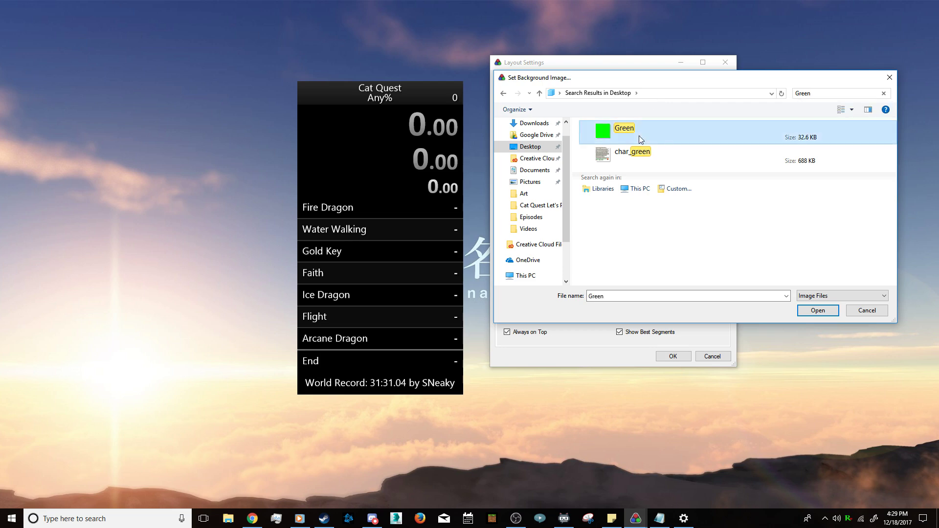
- Check the Green image's dimensions in its file properties, then close them
{"action": "right_click", "coordinate": [639, 139]}
{"action": "left_click", "coordinate": [696, 459]}
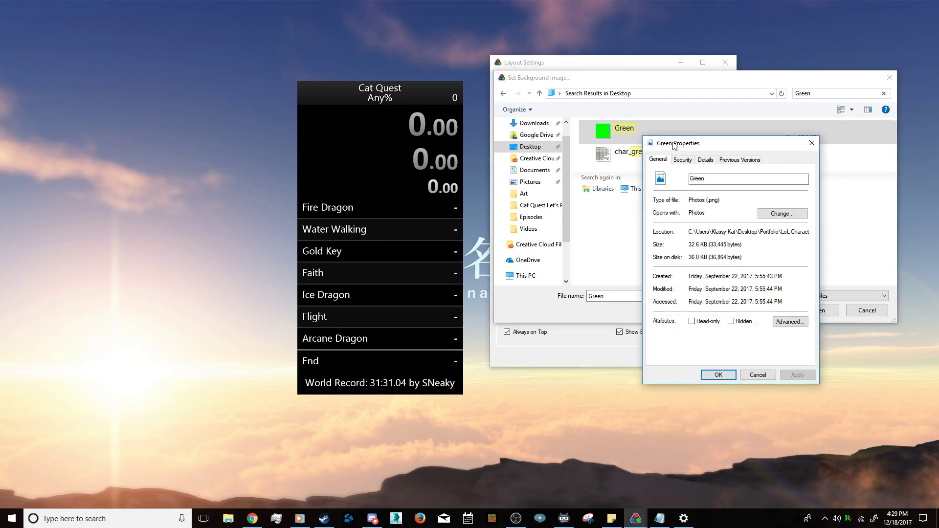
{"action": "left_click_drag", "start_coordinate": [674, 146], "coordinate": [561, 116]}
{"action": "left_click", "coordinate": [584, 131]}
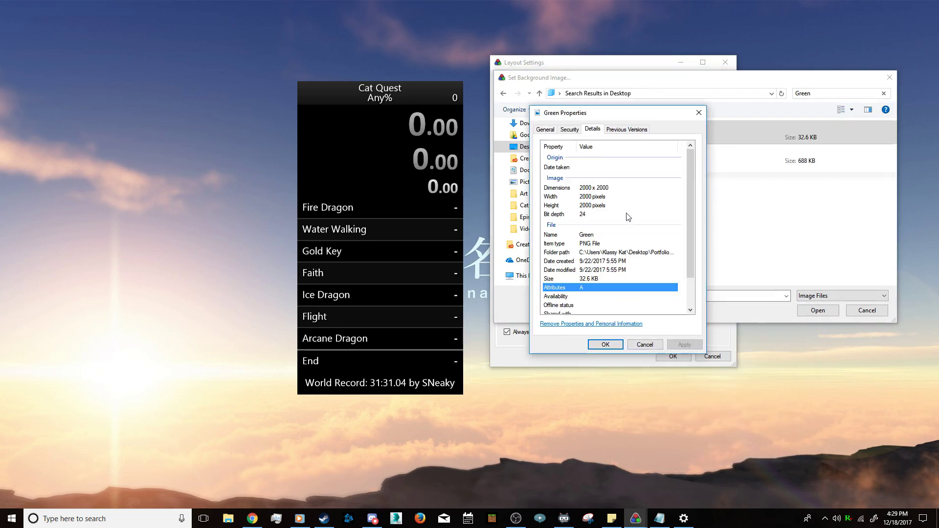
{"action": "left_click", "coordinate": [606, 345]}
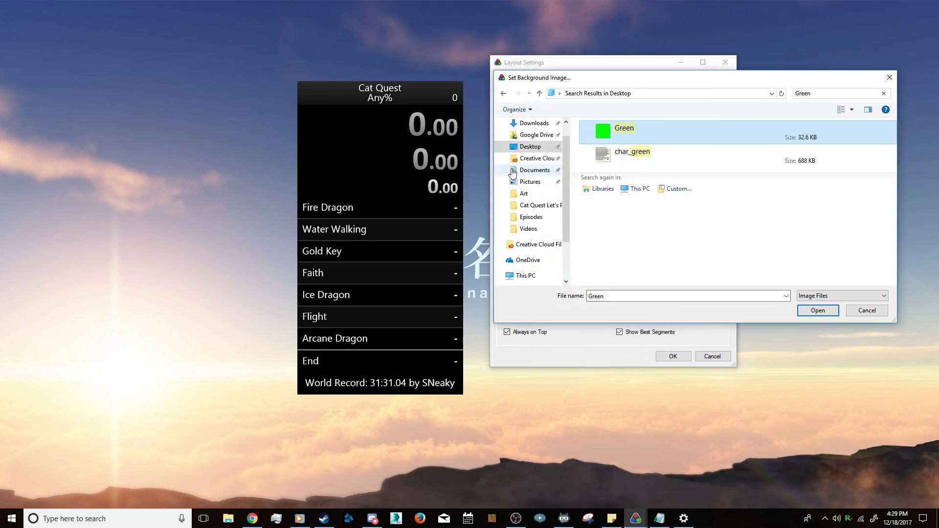
- Apply the Green image as the layout background and open the Title component's settings
{"action": "double_click", "coordinate": [633, 131]}
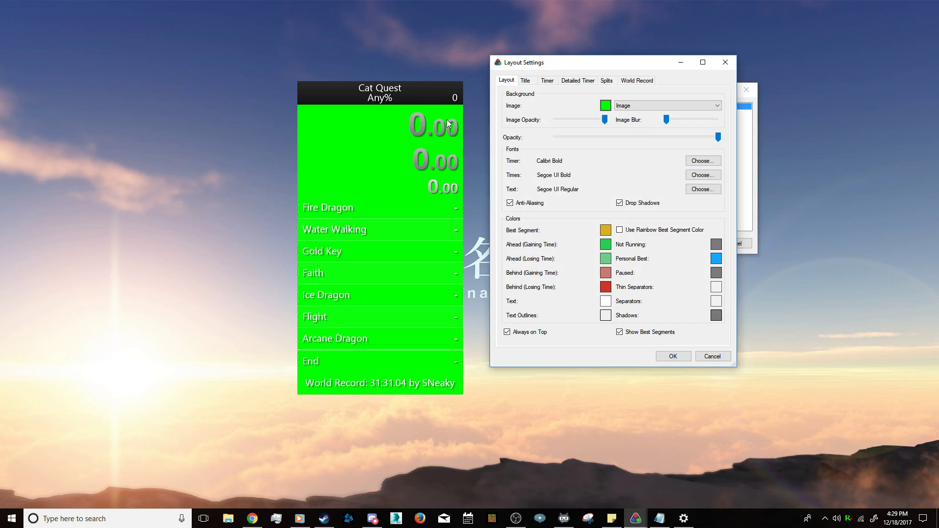
{"action": "left_click", "coordinate": [525, 80]}
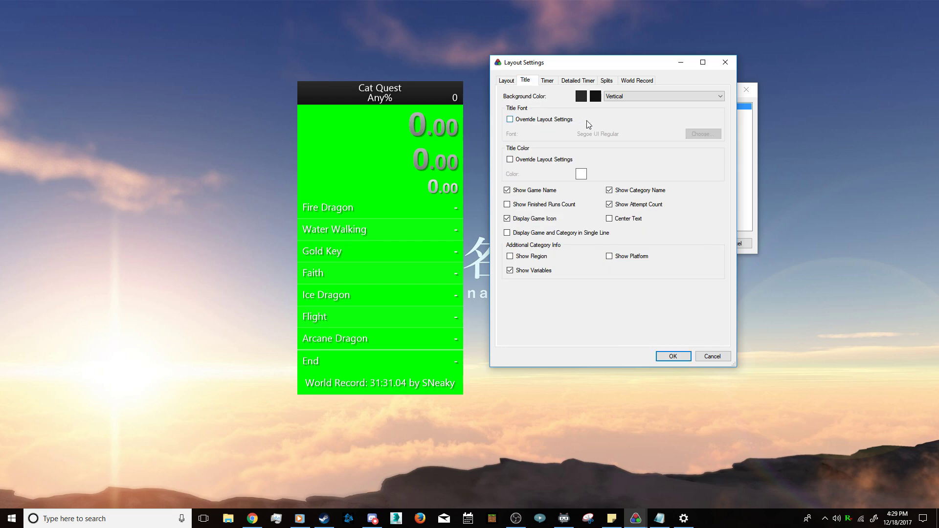
{"action": "left_click", "coordinate": [623, 94]}
{"action": "left_click", "coordinate": [623, 95]}
{"action": "left_click", "coordinate": [536, 122]}
{"action": "left_click", "coordinate": [536, 121]}
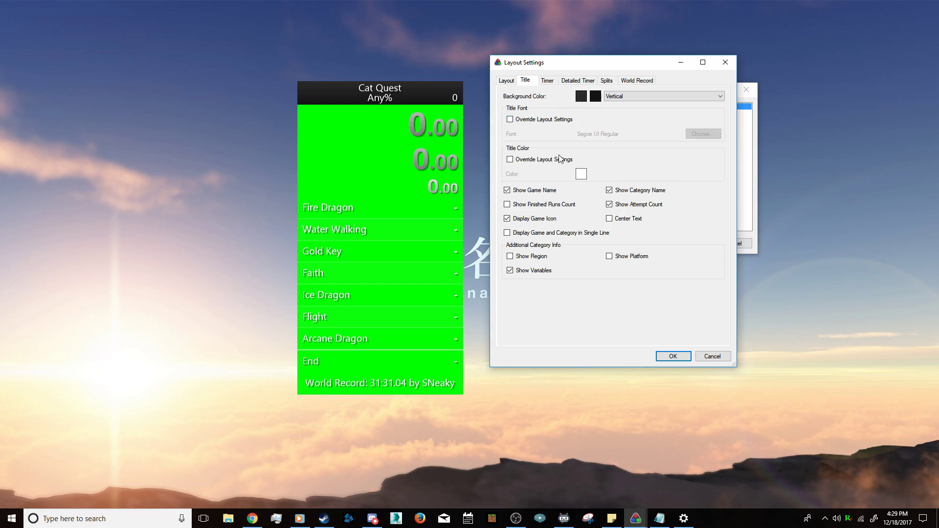
- Override the layout's title color with fully opaque white
{"action": "left_click", "coordinate": [581, 173]}
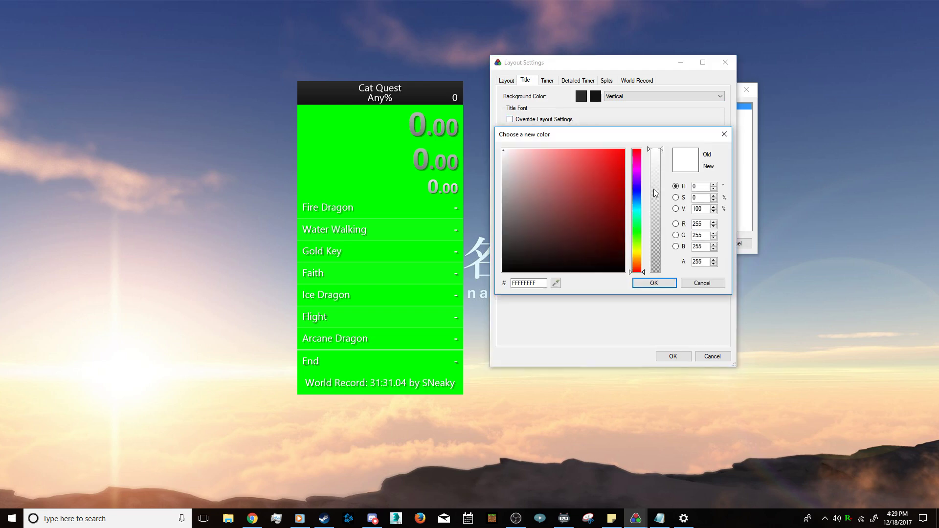
{"action": "left_click_drag", "start_coordinate": [656, 269], "coordinate": [654, 147]}
{"action": "left_click", "coordinate": [656, 283]}
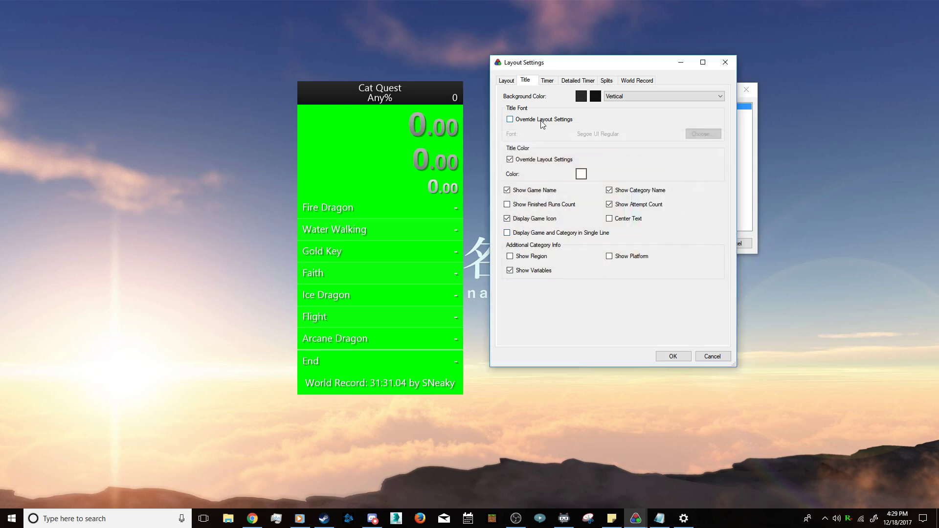
- Make both gradient colors of the title background fully transparent
{"action": "left_click", "coordinate": [595, 96]}
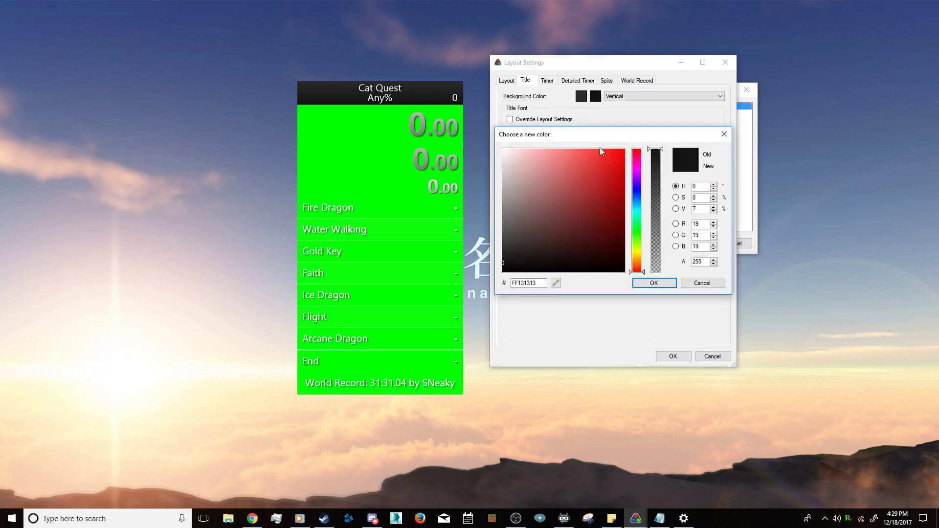
{"action": "left_click_drag", "start_coordinate": [657, 166], "coordinate": [657, 272]}
{"action": "left_click", "coordinate": [653, 283]}
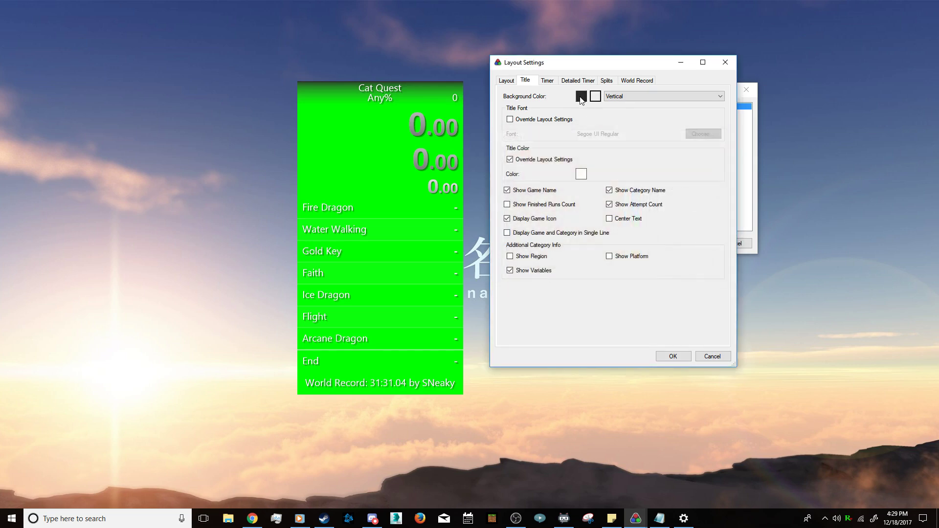
{"action": "left_click", "coordinate": [581, 96]}
{"action": "left_click_drag", "start_coordinate": [655, 150], "coordinate": [661, 292]}
{"action": "left_click", "coordinate": [658, 286]}
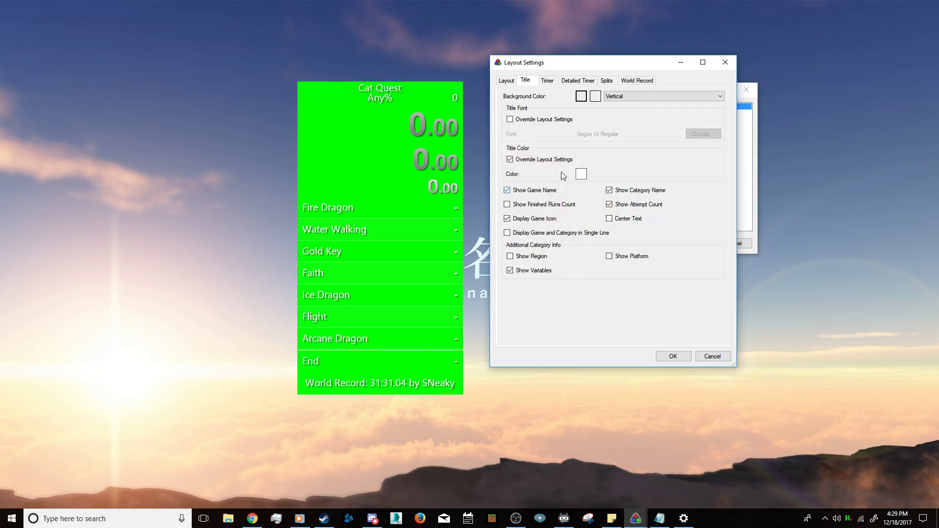
- Check the background colors of the Timer and Detailed Timer components
{"action": "left_click", "coordinate": [506, 80]}
{"action": "left_click", "coordinate": [547, 80]}
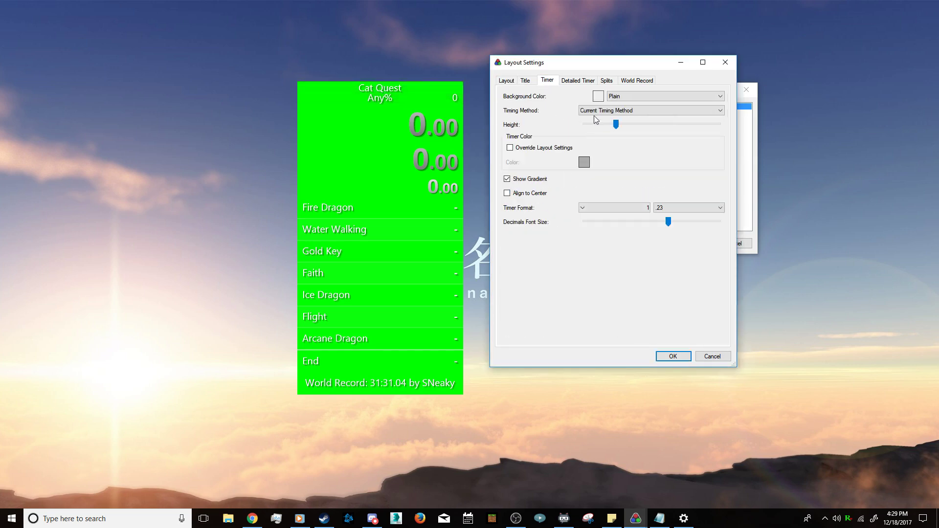
{"action": "left_click", "coordinate": [597, 96]}
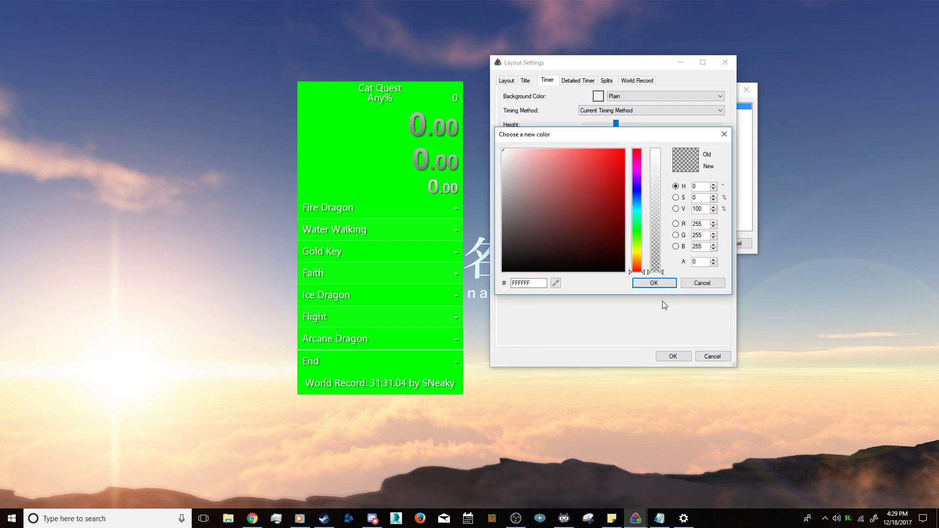
{"action": "left_click", "coordinate": [654, 283]}
{"action": "left_click", "coordinate": [578, 81]}
{"action": "left_click", "coordinate": [596, 97]}
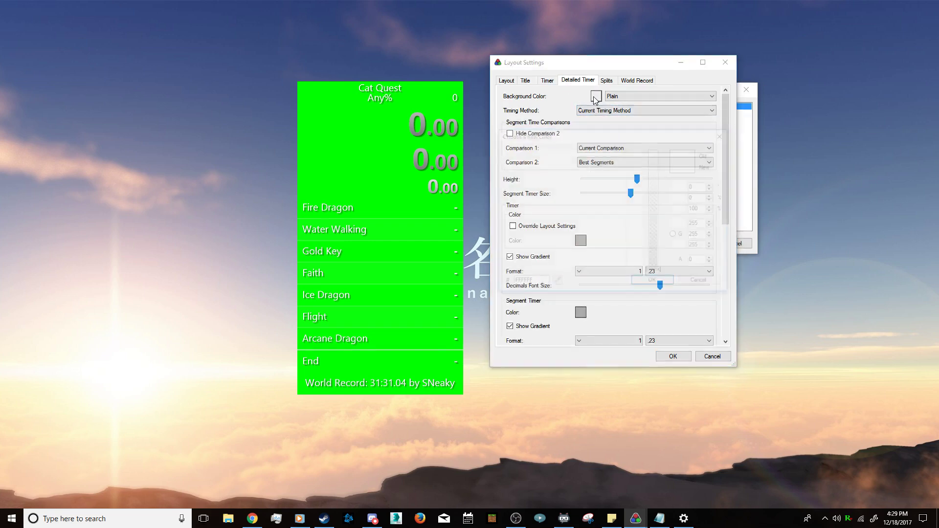
{"action": "left_click", "coordinate": [651, 281]}
- Make the general layout's shadow color fully transparent
{"action": "left_click", "coordinate": [507, 80]}
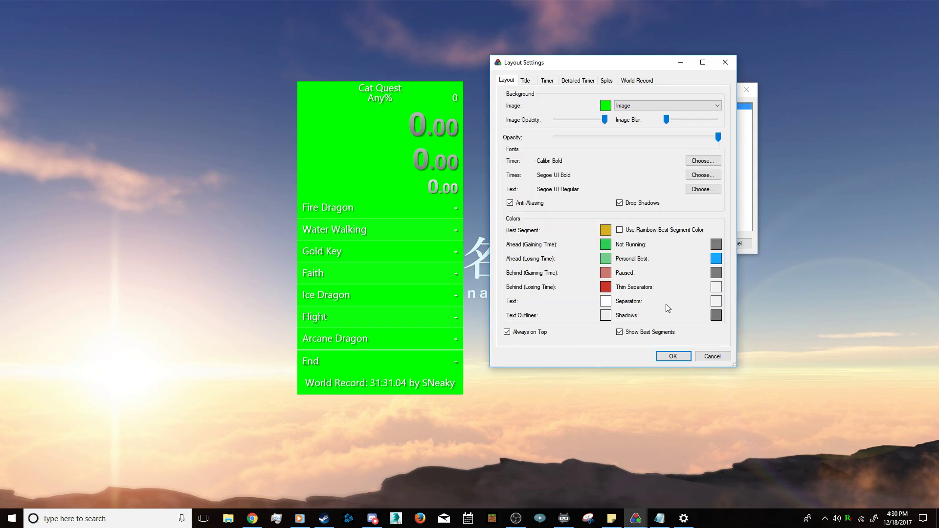
{"action": "left_click", "coordinate": [716, 315]}
{"action": "left_click_drag", "start_coordinate": [653, 237], "coordinate": [664, 292]}
{"action": "left_click", "coordinate": [658, 285]}
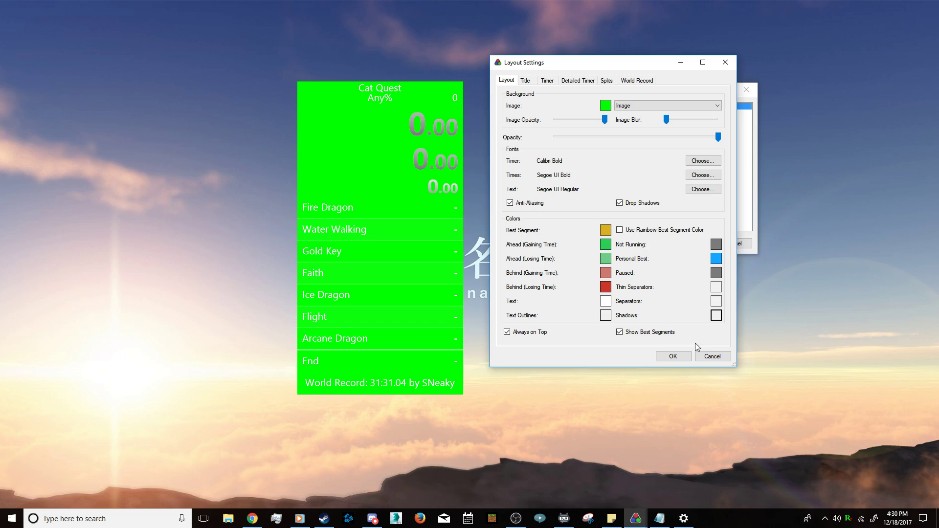
- Override the Timer component's color with black (FF000000) and turn off its gradient
{"action": "left_click", "coordinate": [547, 80]}
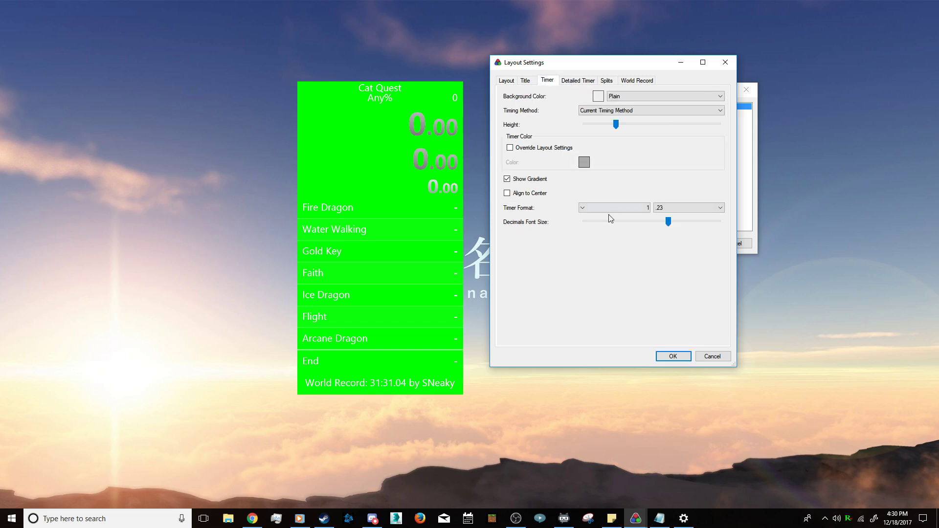
{"action": "left_click", "coordinate": [556, 148]}
{"action": "left_click", "coordinate": [584, 162]}
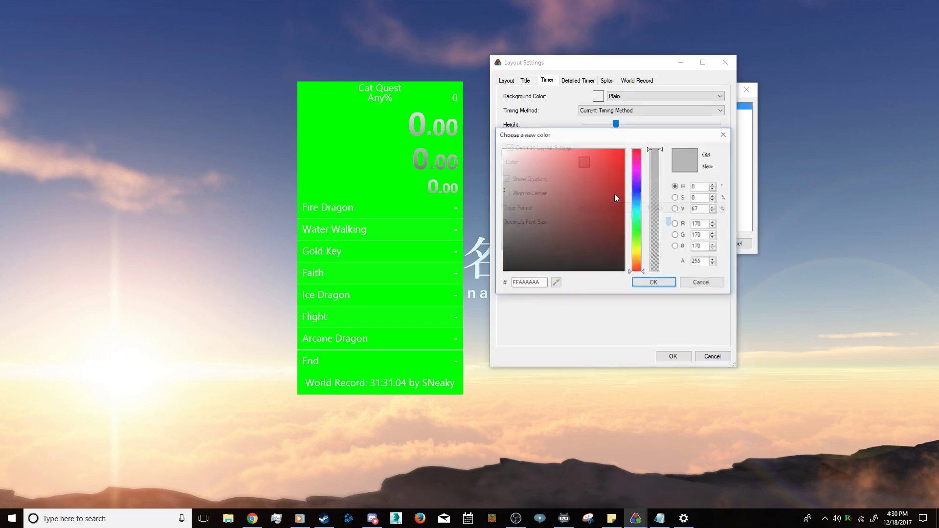
{"action": "left_click_drag", "start_coordinate": [614, 193], "coordinate": [625, 271]}
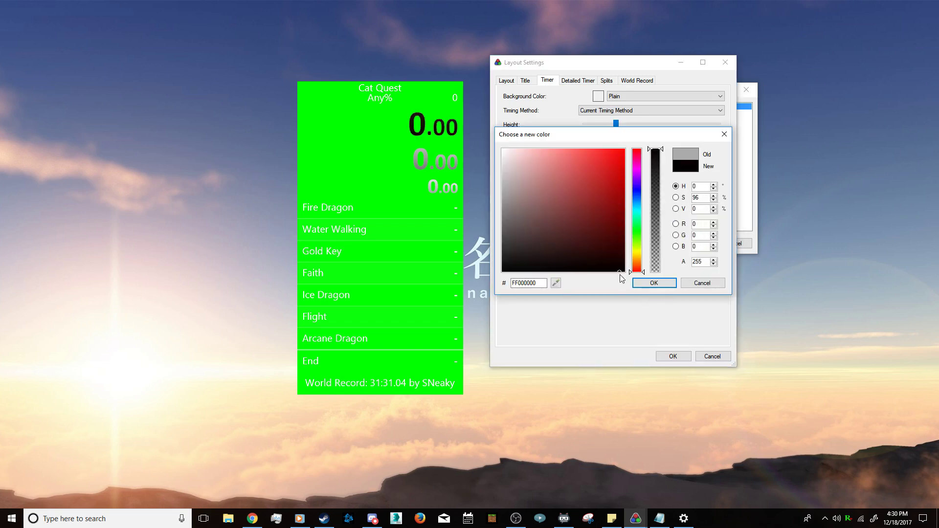
{"action": "left_click", "coordinate": [636, 283]}
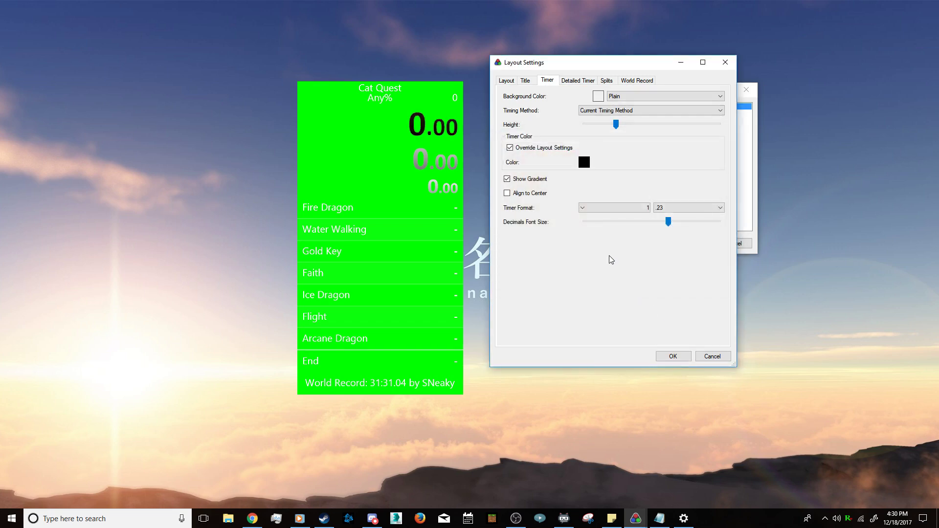
{"action": "left_click", "coordinate": [531, 179]}
- Override the Detailed Timer's main timer color with black (FF000000) and turn off that timer's gradient
{"action": "left_click", "coordinate": [571, 81]}
{"action": "left_click", "coordinate": [548, 228]}
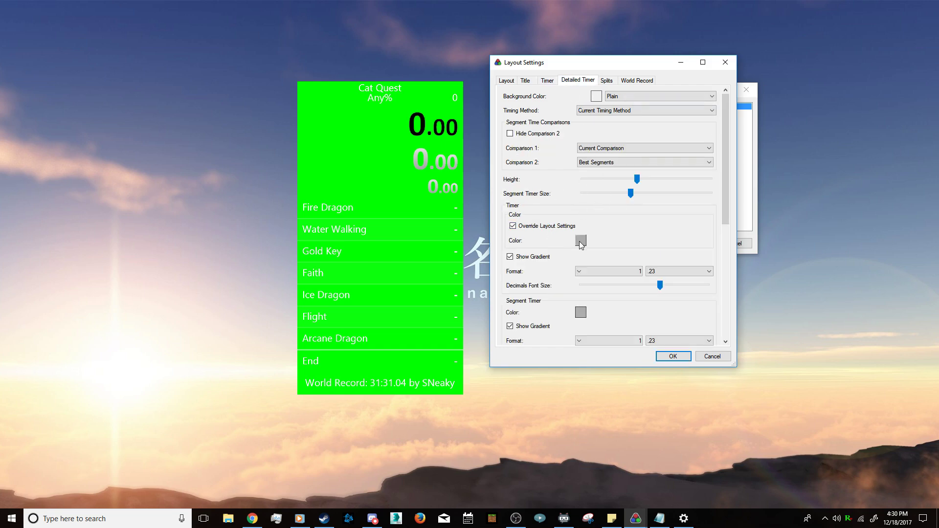
{"action": "left_click", "coordinate": [582, 241]}
{"action": "left_click", "coordinate": [611, 270]}
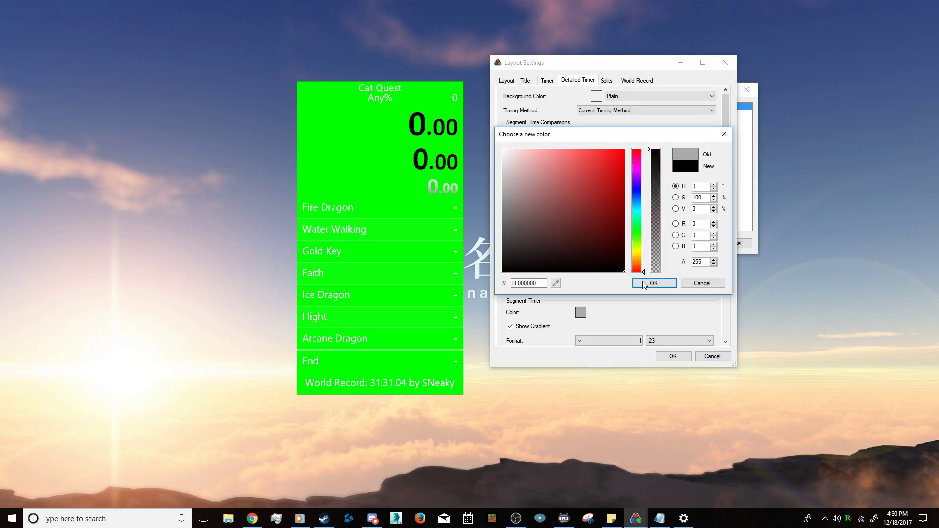
{"action": "left_click", "coordinate": [653, 280]}
{"action": "left_click", "coordinate": [544, 258]}
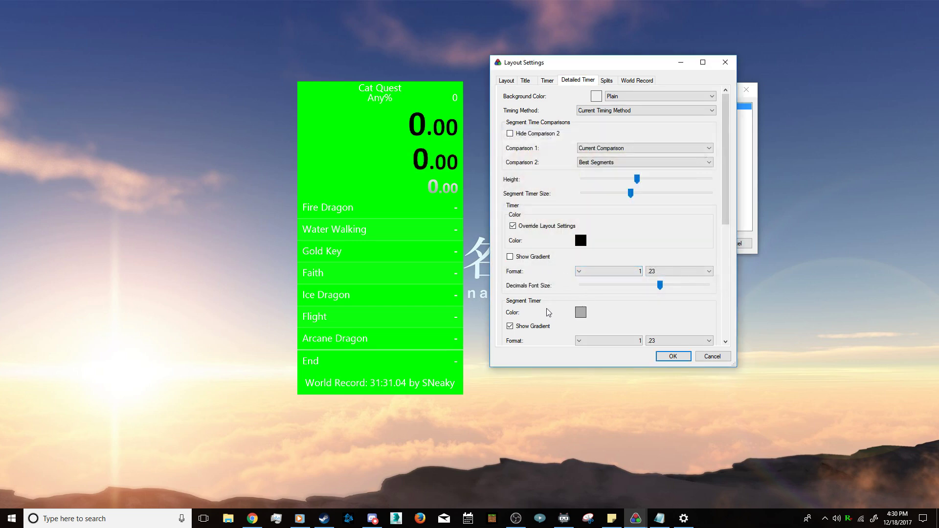
- Set the Detailed Timer's segment timer color to black (FF000000)
{"action": "scroll", "coordinate": [611, 318], "scroll_direction": "down", "scroll_amount": 3}
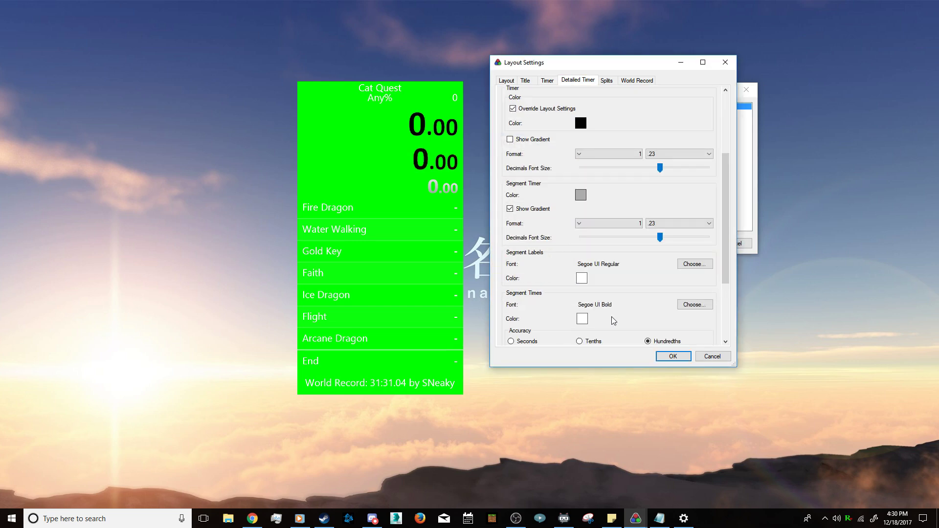
{"action": "scroll", "coordinate": [607, 274], "scroll_direction": "up", "scroll_amount": 1}
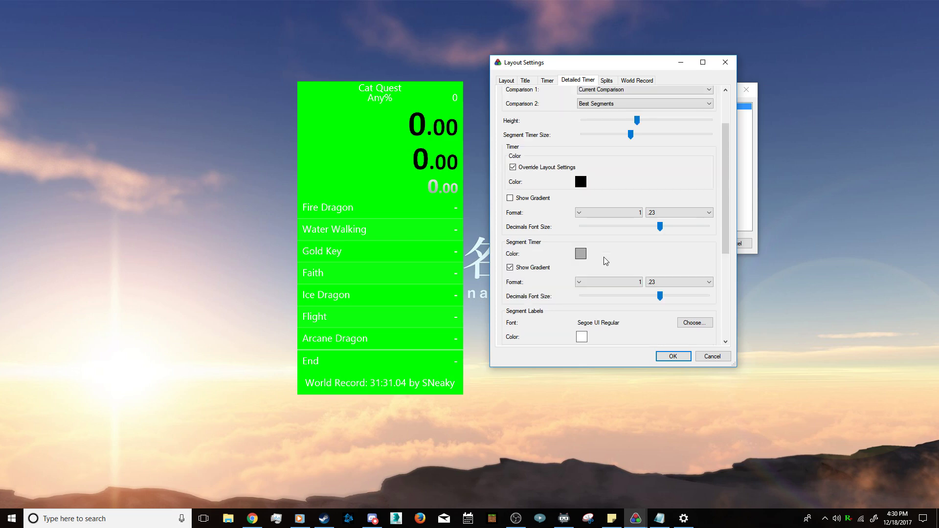
{"action": "left_click", "coordinate": [581, 253]}
{"action": "left_click", "coordinate": [655, 263]}
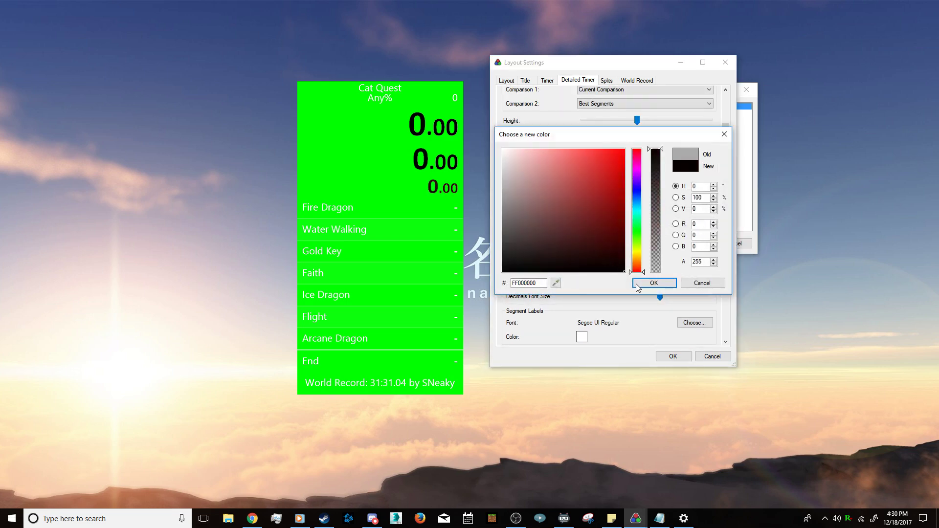
{"action": "left_click", "coordinate": [655, 281]}
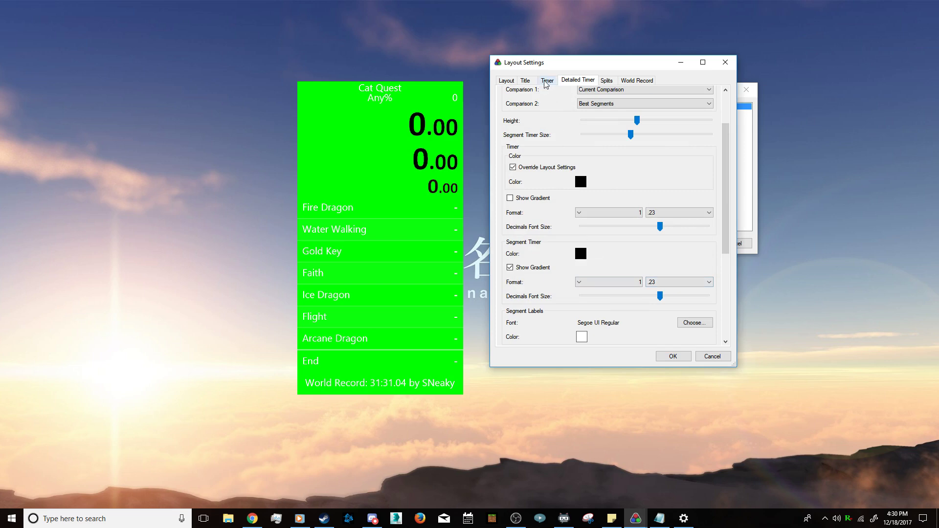
- Set the general layout text color to black (FF000000)
{"action": "left_click", "coordinate": [607, 81]}
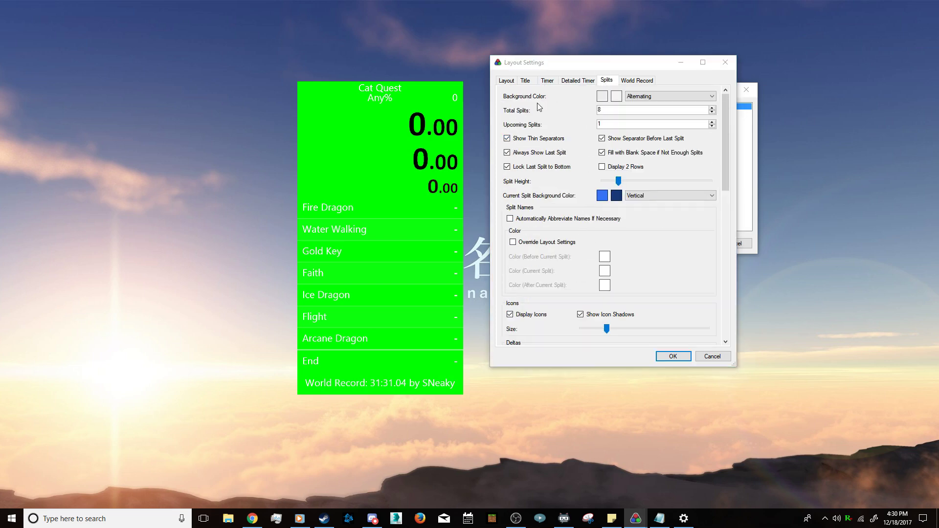
{"action": "left_click", "coordinate": [507, 82]}
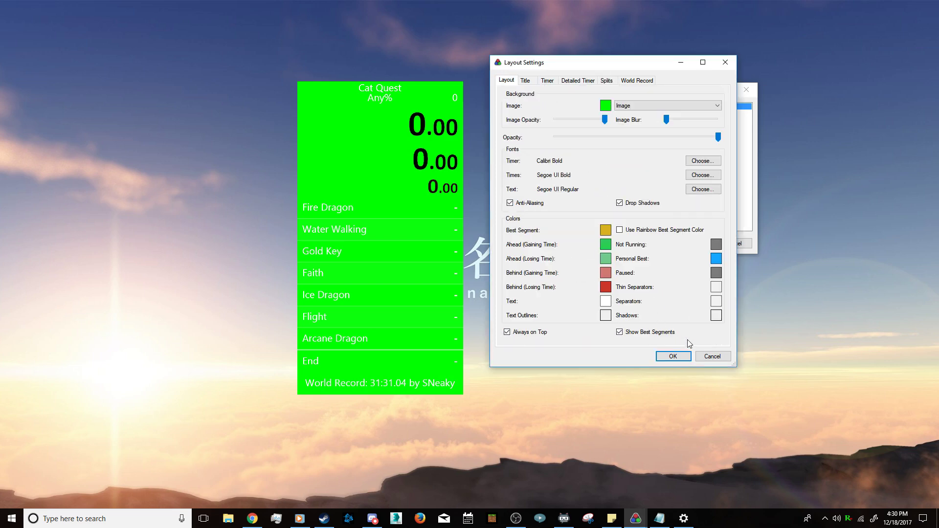
{"action": "left_click", "coordinate": [605, 301]}
{"action": "left_click", "coordinate": [624, 271]}
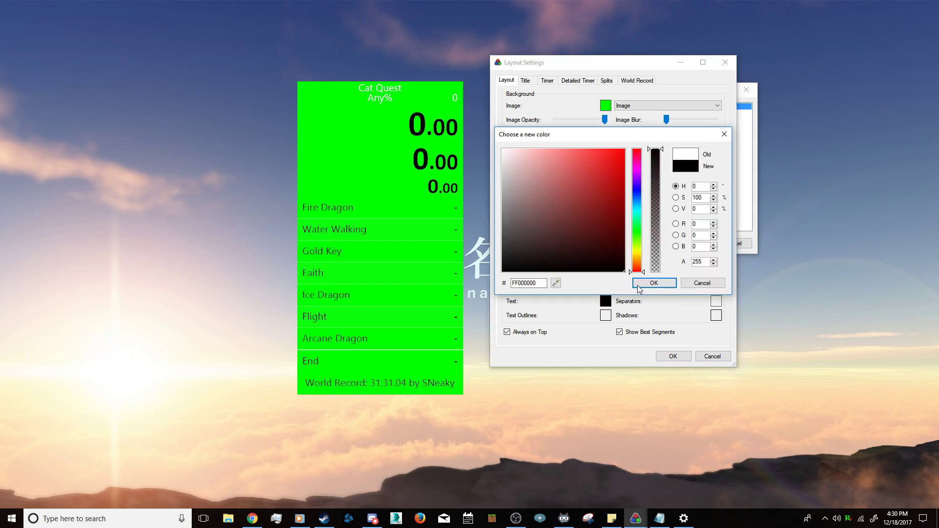
{"action": "left_click", "coordinate": [638, 285]}
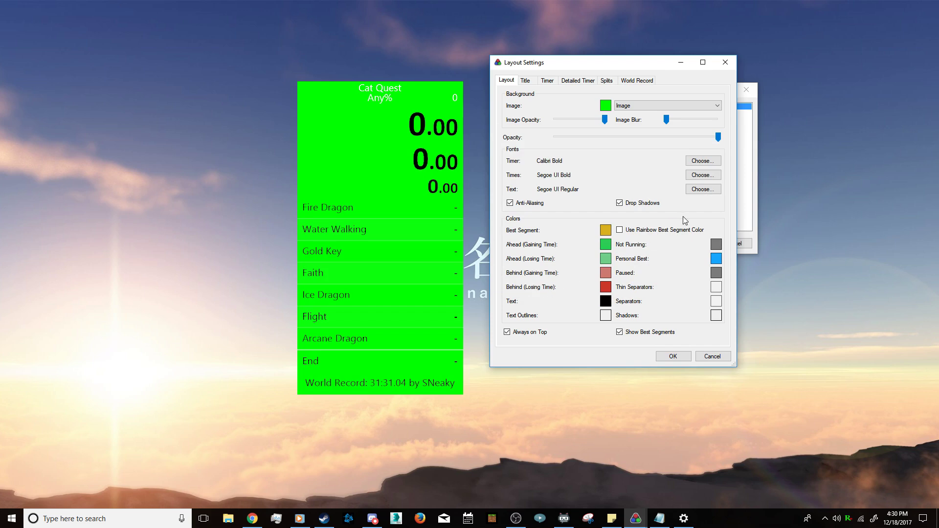
- Set the title's override color to black
{"action": "left_click", "coordinate": [525, 80]}
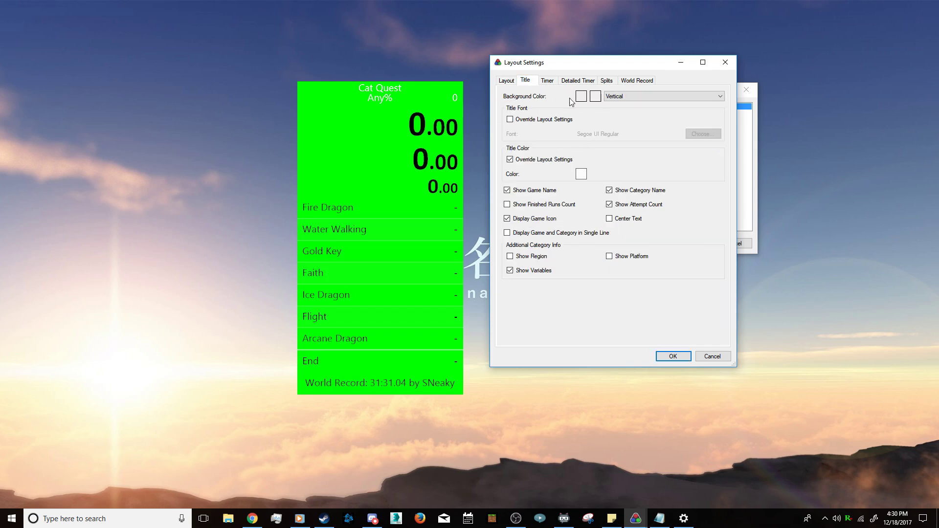
{"action": "left_click", "coordinate": [582, 175]}
{"action": "left_click_drag", "start_coordinate": [583, 194], "coordinate": [628, 284]}
{"action": "left_click", "coordinate": [658, 284]}
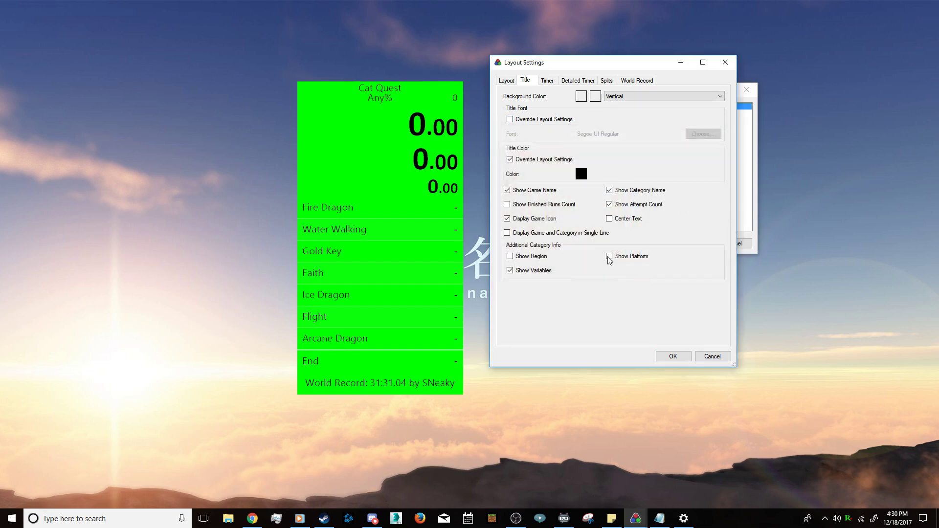
- Set the general layout's Timer font to Bastion Bold, size 14
{"action": "left_click", "coordinate": [508, 81]}
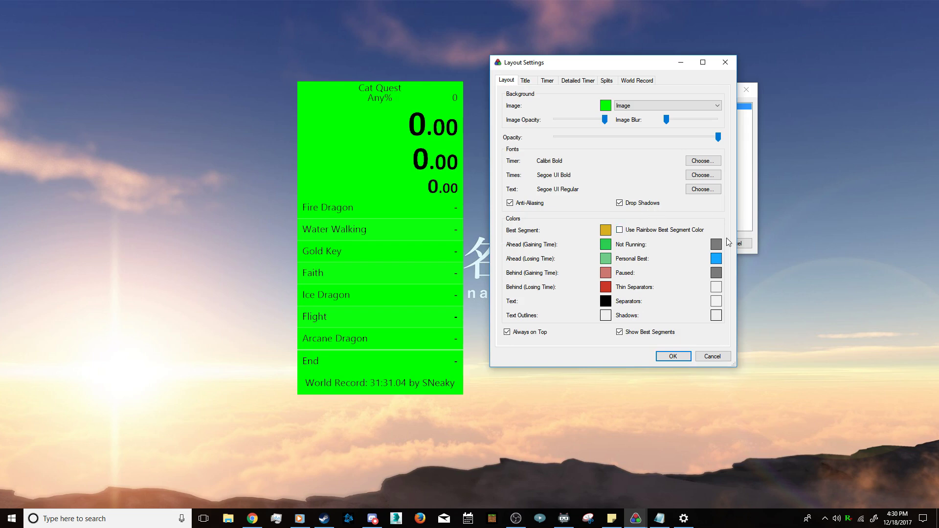
{"action": "left_click", "coordinate": [702, 160]}
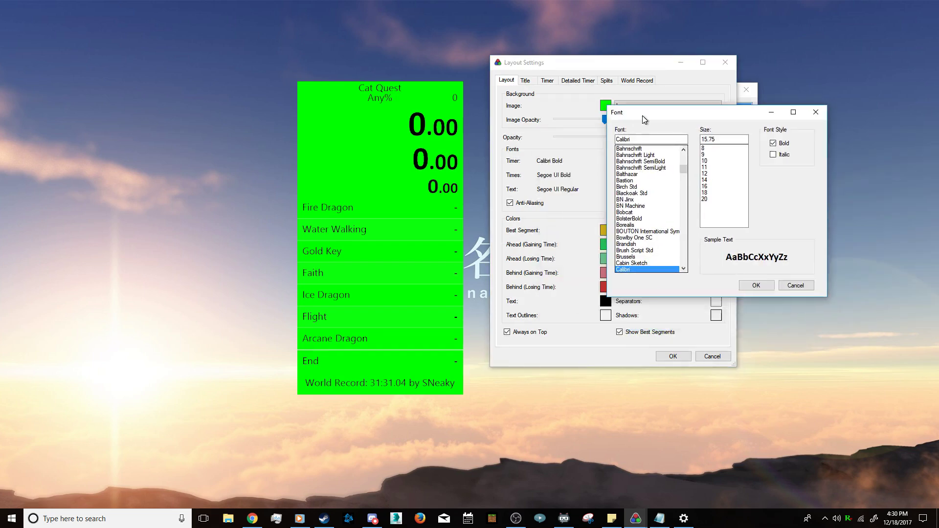
{"action": "left_click_drag", "start_coordinate": [642, 115], "coordinate": [534, 110]}
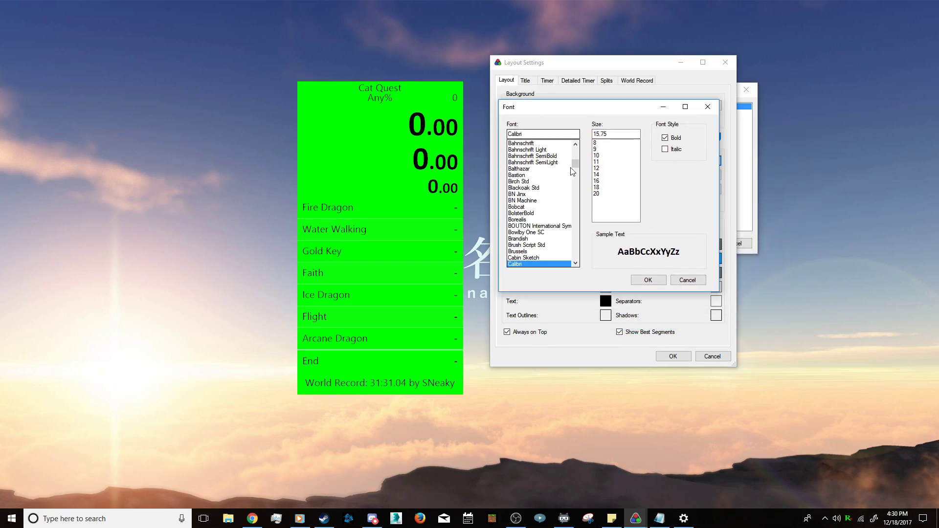
{"action": "mouse_move", "coordinate": [576, 163]}
{"action": "left_mouse_down"}
{"action": "mouse_move", "coordinate": [578, 154]}
{"action": "mouse_move", "coordinate": [576, 162]}
{"action": "left_mouse_up"}
{"action": "left_click", "coordinate": [533, 188]}
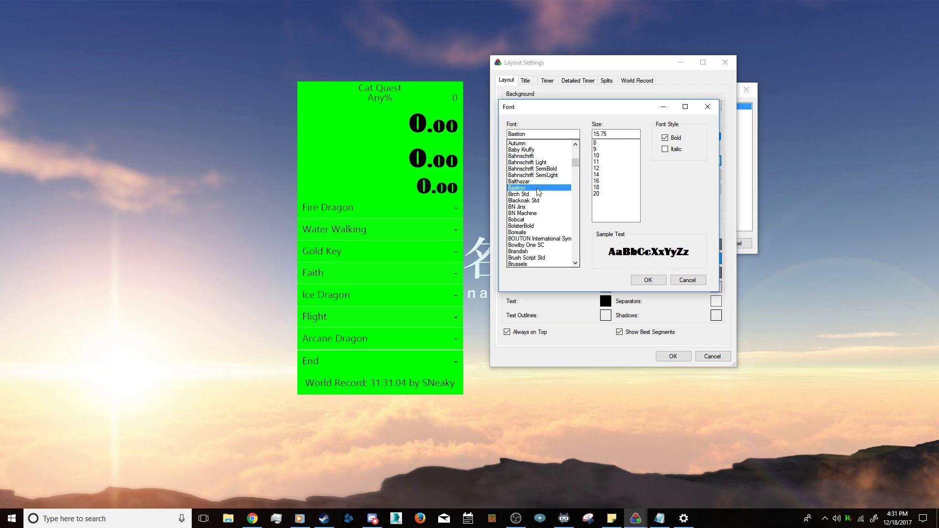
{"action": "left_click", "coordinate": [605, 189]}
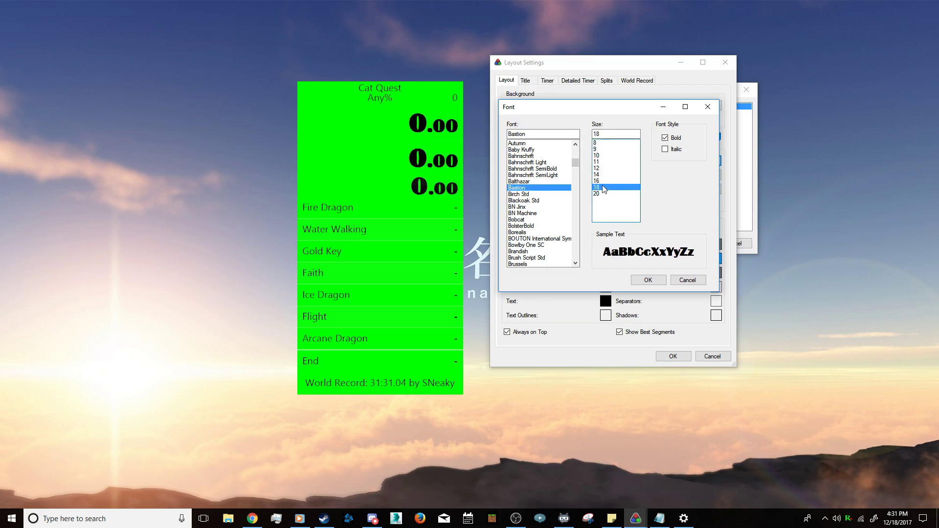
{"action": "left_click", "coordinate": [602, 181]}
{"action": "left_click", "coordinate": [605, 169]}
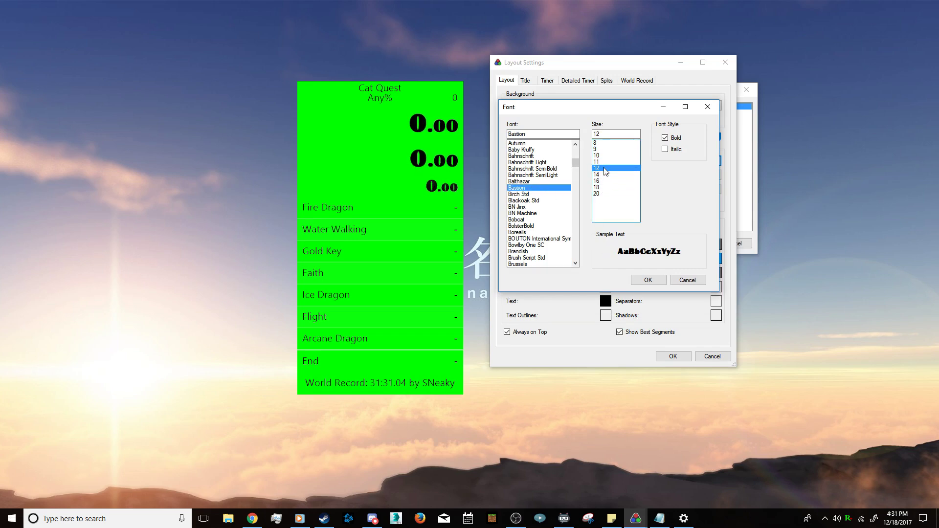
{"action": "left_click", "coordinate": [606, 175]}
{"action": "left_click", "coordinate": [648, 280]}
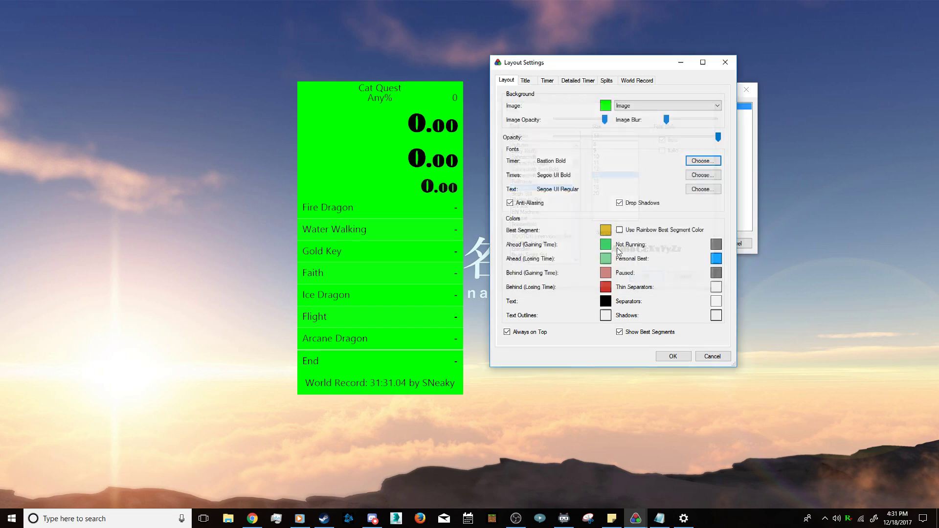
- Set the layout's Times font to Bastion Bold, size 14
{"action": "left_click", "coordinate": [697, 178]}
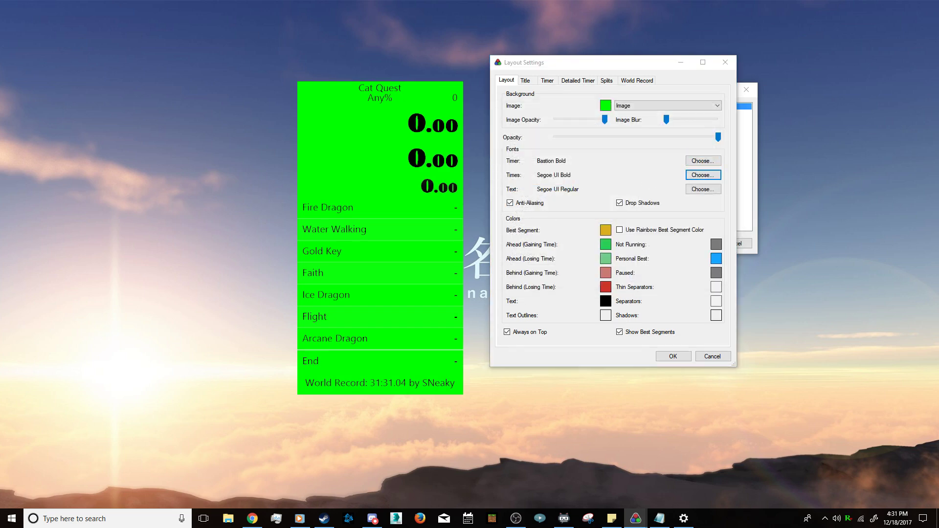
{"action": "left_click_drag", "start_coordinate": [566, 240], "coordinate": [571, 171]}
{"action": "left_click", "coordinate": [511, 196]}
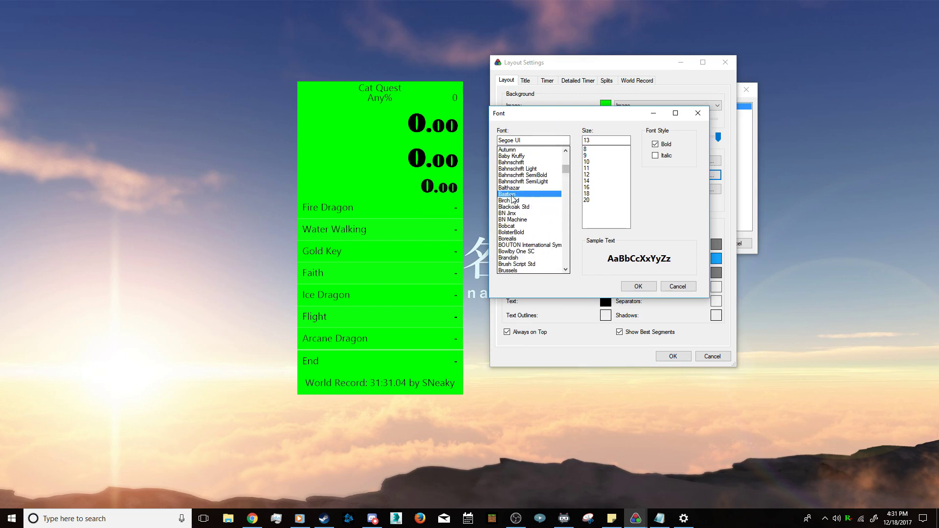
{"action": "left_click", "coordinate": [589, 181]}
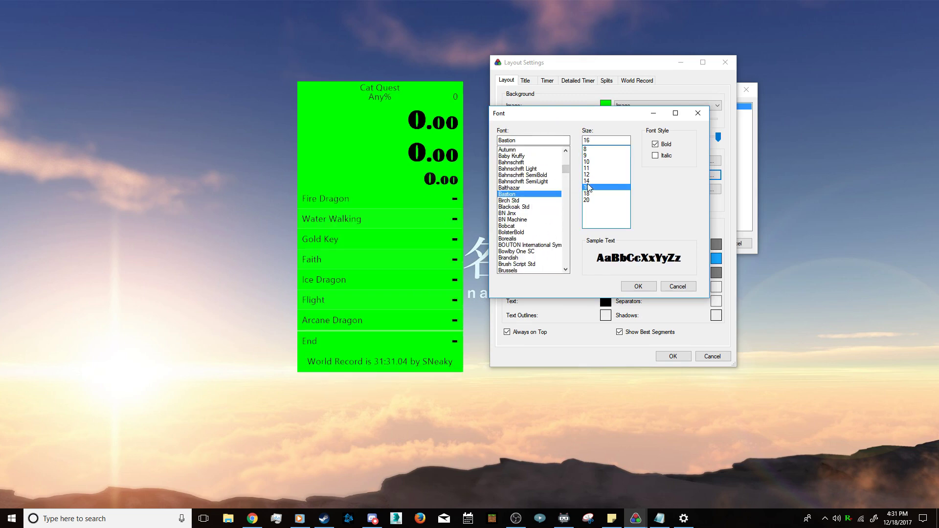
{"action": "left_click", "coordinate": [631, 285]}
- Set the layout's Text font to Bastion Regular, size 14
{"action": "left_click", "coordinate": [690, 191]}
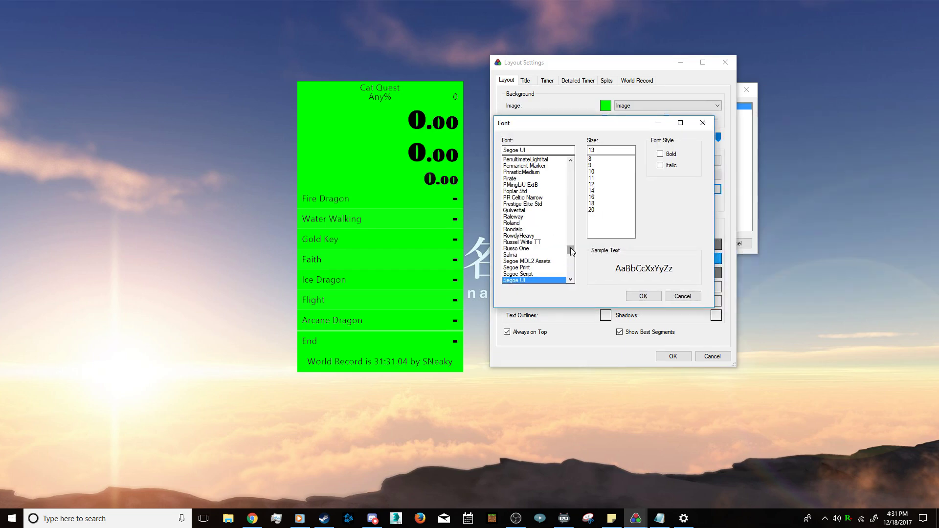
{"action": "left_click_drag", "start_coordinate": [572, 250], "coordinate": [570, 177]}
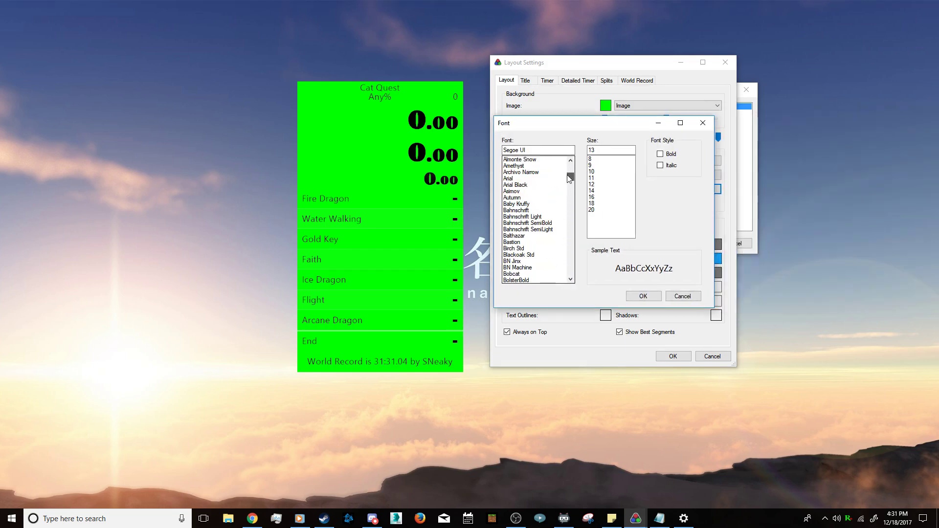
{"action": "left_click", "coordinate": [522, 242]}
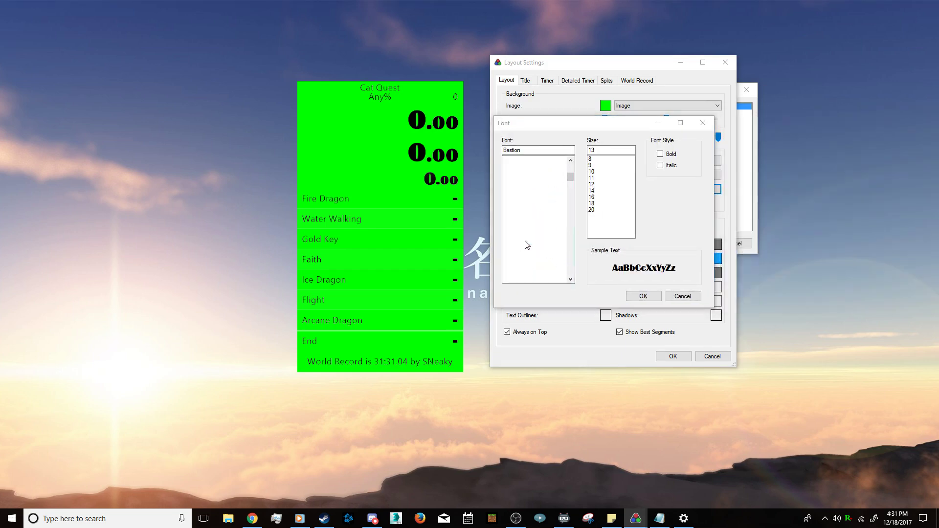
{"action": "left_click", "coordinate": [600, 191]}
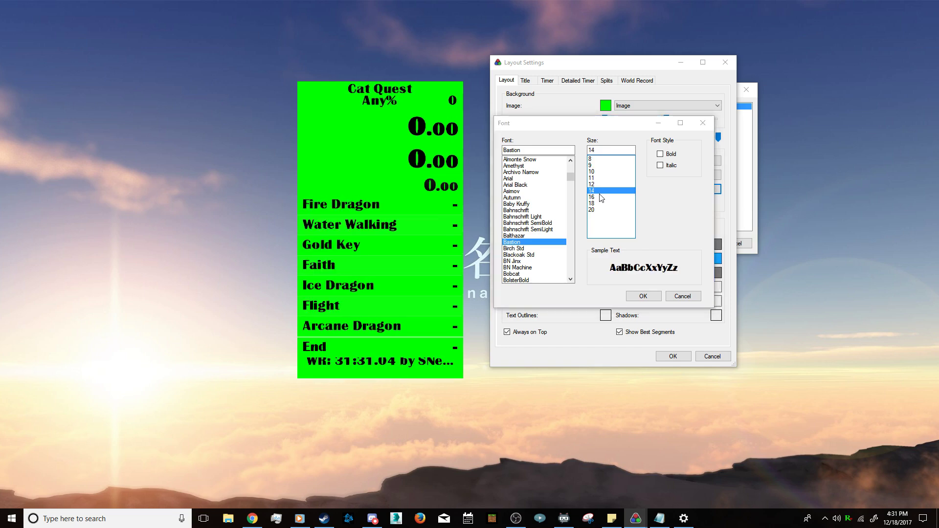
{"action": "left_click", "coordinate": [636, 296]}
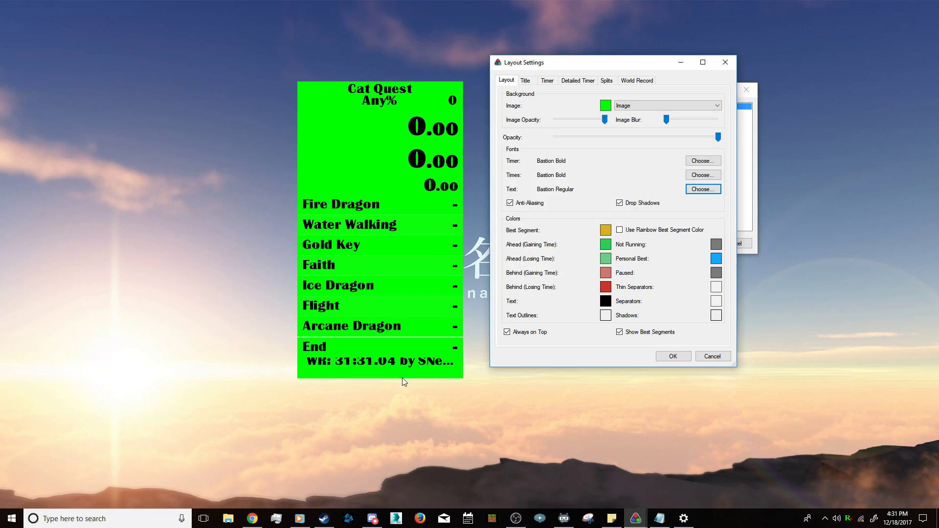
- Accept the layout changes and shorten the splits window so the whole world record line fits
{"action": "left_click", "coordinate": [657, 357]}
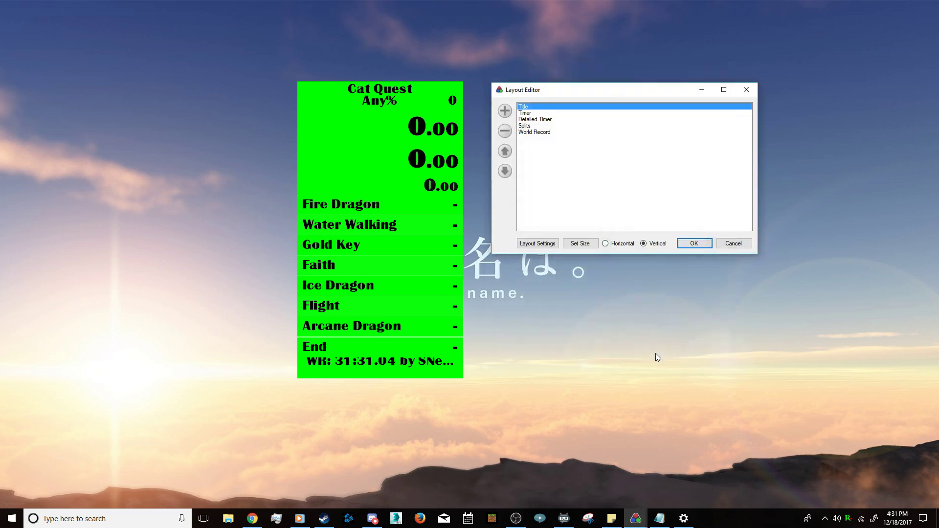
{"action": "left_click", "coordinate": [689, 244]}
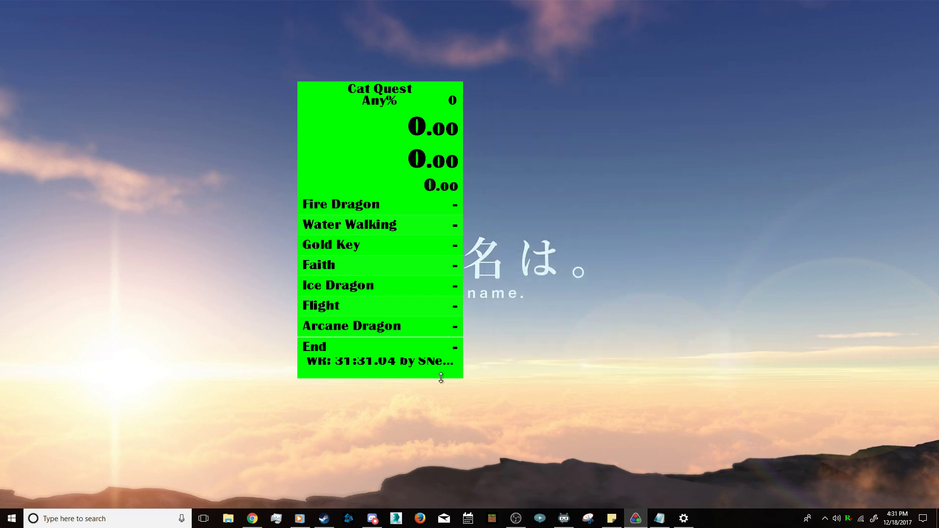
{"action": "mouse_move", "coordinate": [441, 378]}
{"action": "left_mouse_down"}
{"action": "mouse_move", "coordinate": [430, 430]}
{"action": "mouse_move", "coordinate": [446, 364]}
{"action": "left_mouse_up"}
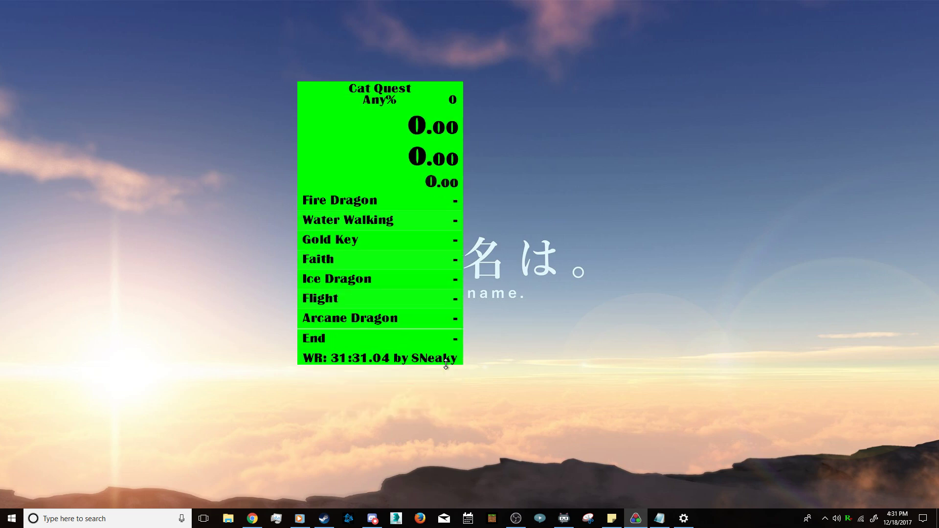
{"action": "left_click_drag", "start_coordinate": [378, 98], "coordinate": [348, 97]}
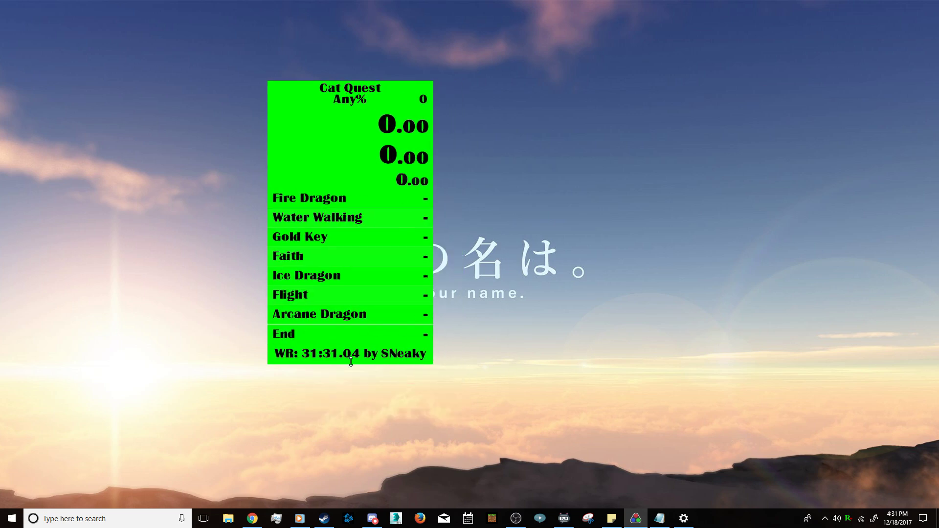
{"action": "left_click_drag", "start_coordinate": [319, 367], "coordinate": [345, 351]}
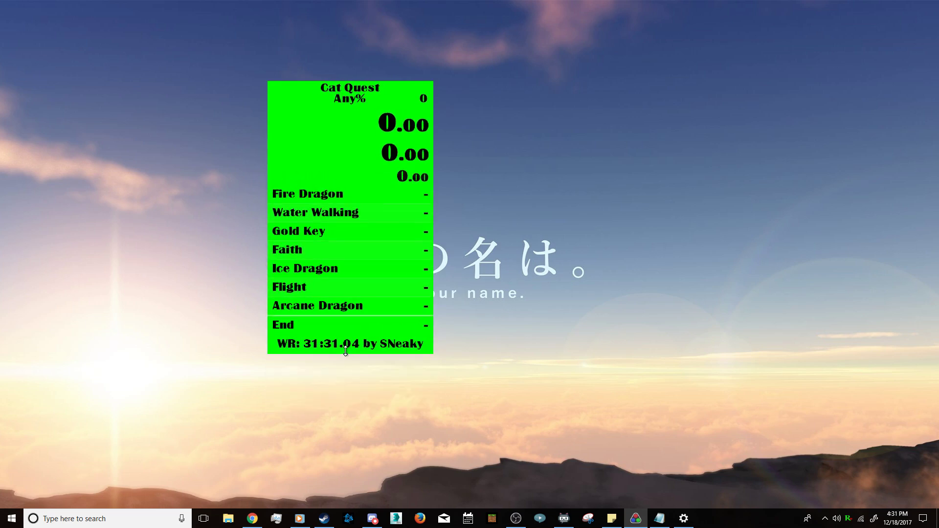
{"action": "right_click", "coordinate": [307, 92]}
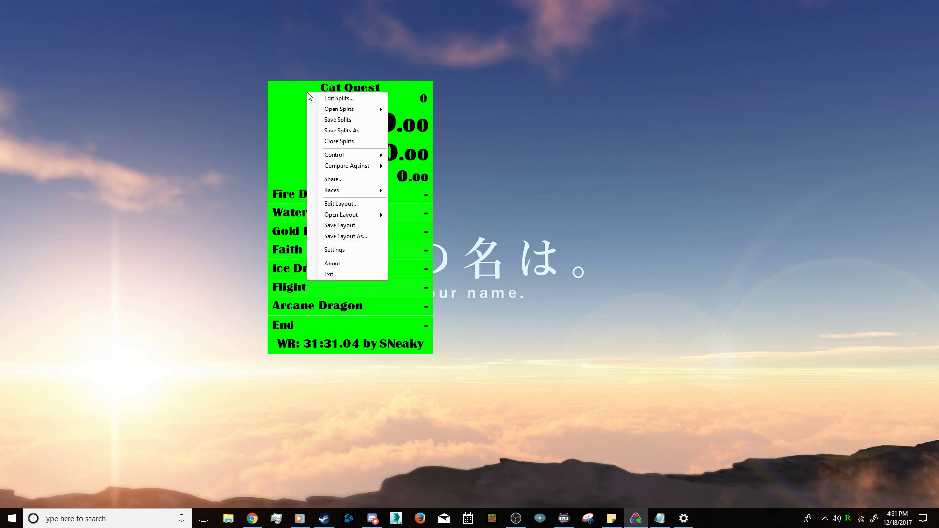
{"action": "left_click", "coordinate": [362, 204]}
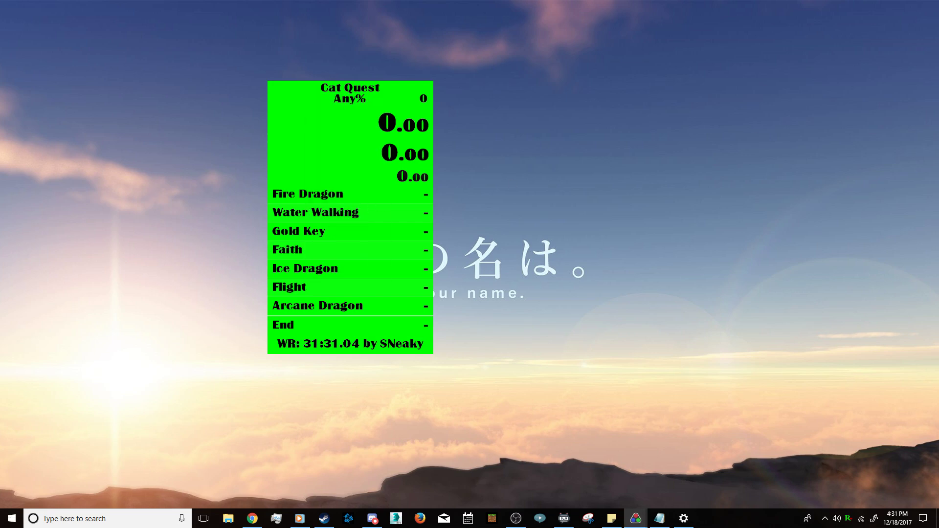
{"action": "left_click", "coordinate": [725, 122]}
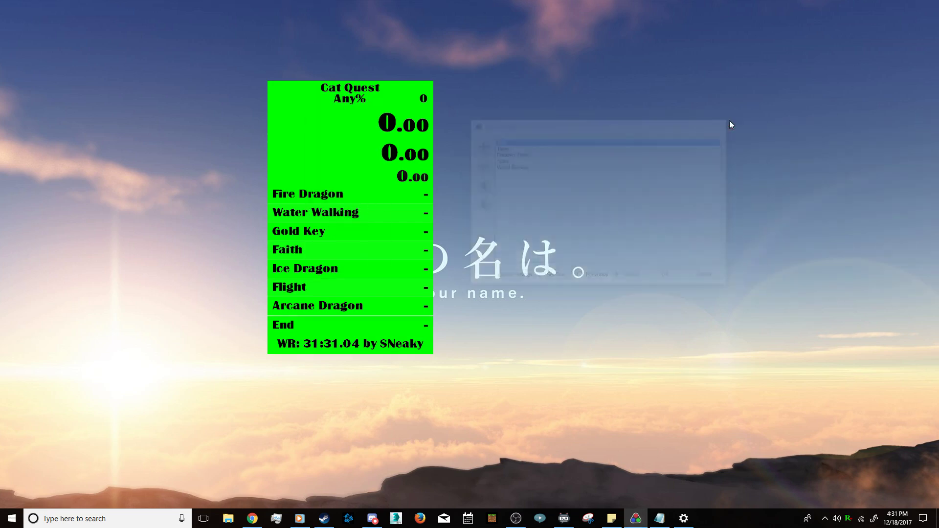
- Move the splits window aside, switch to OBS and add a Window Capture source of LiveSplit to the OBS Tut scene
{"action": "left_click_drag", "start_coordinate": [340, 98], "coordinate": [293, 86]}
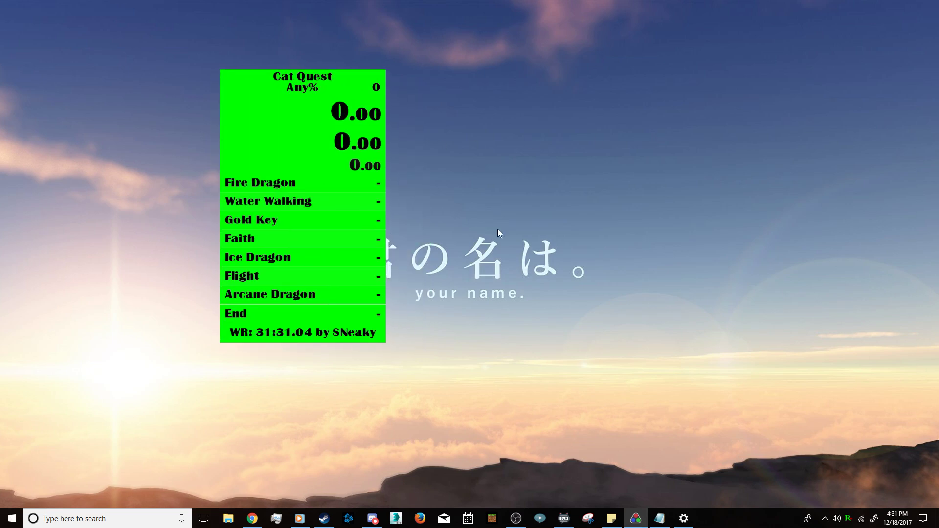
{"action": "left_click", "coordinate": [516, 518]}
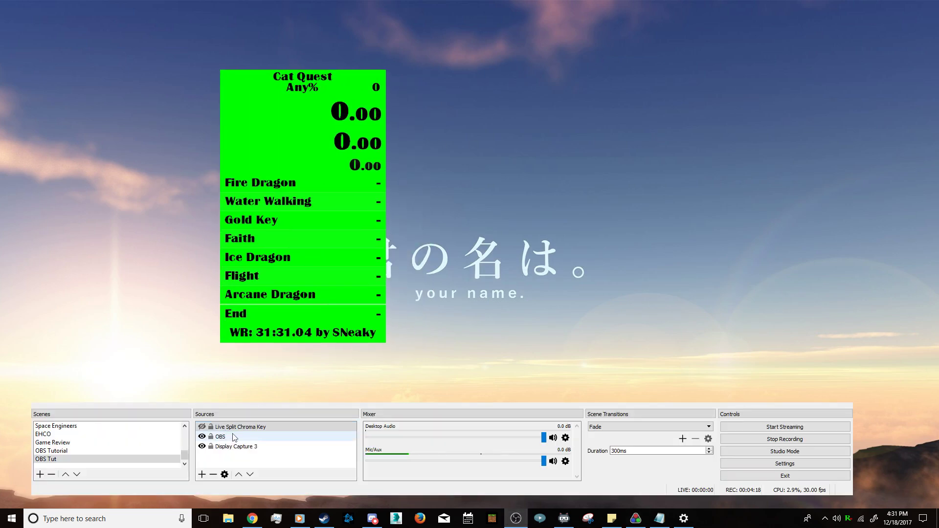
{"action": "right_click", "coordinate": [220, 468]}
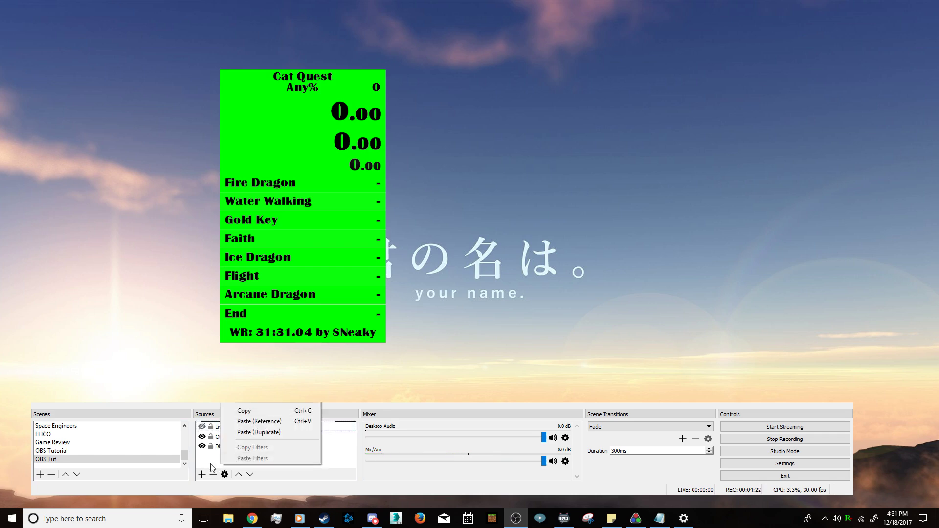
{"action": "left_click", "coordinate": [213, 469]}
{"action": "left_click", "coordinate": [202, 475]}
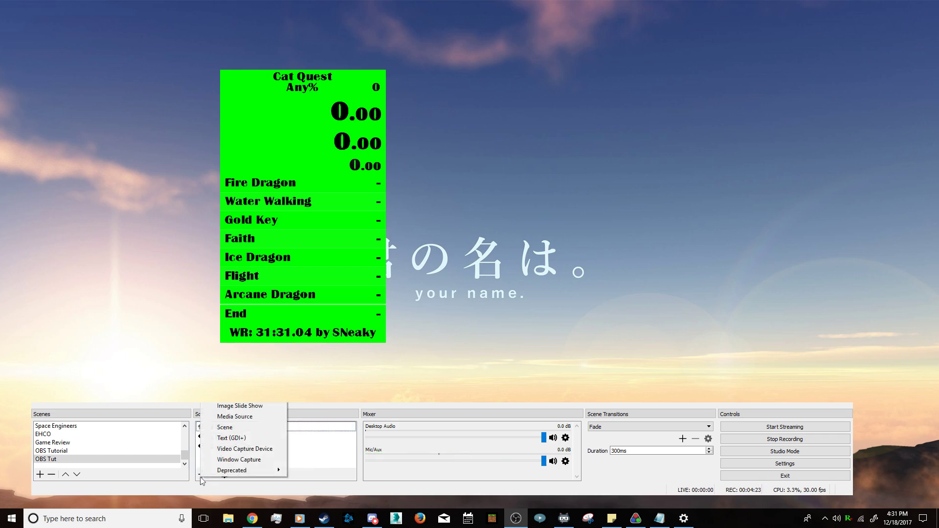
{"action": "left_click", "coordinate": [251, 460]}
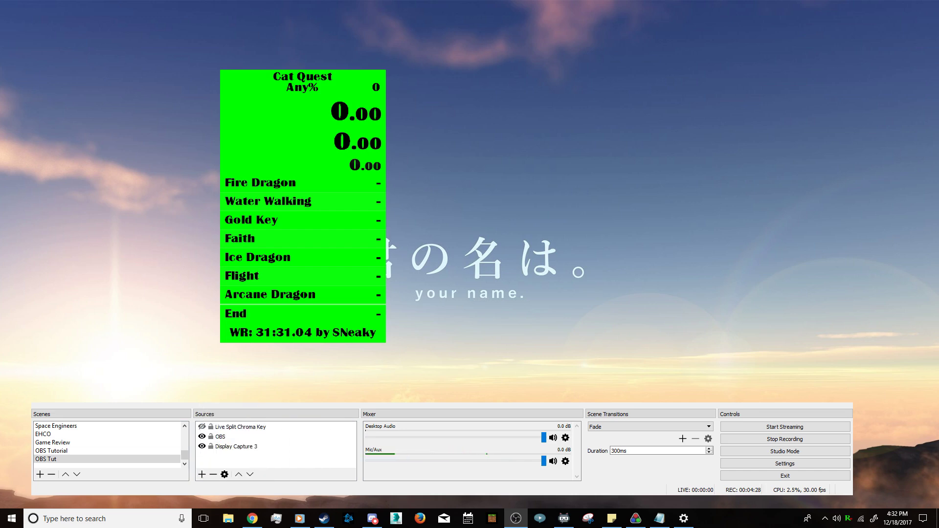
{"action": "key", "text": "Return"}
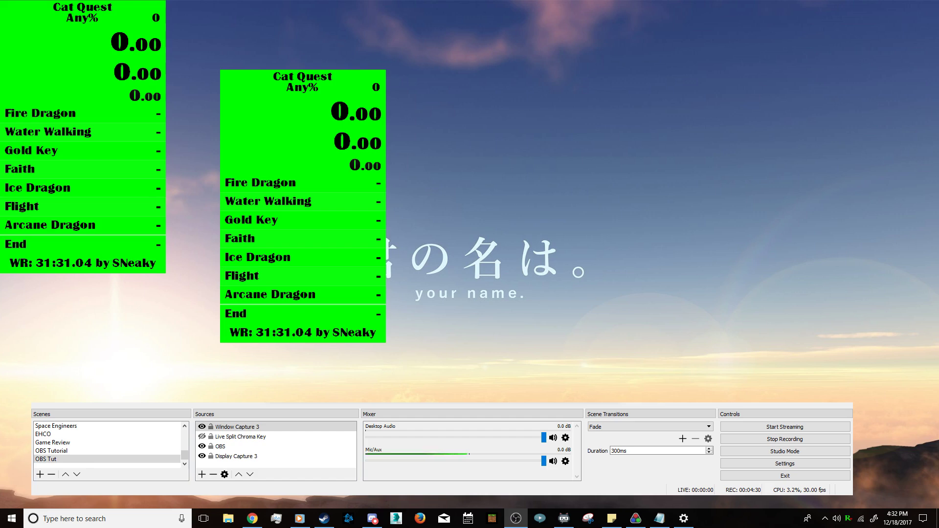
- Position the captured splits on the opposite side of the scene from the real LiveSplit window, leaving a gap between them
{"action": "left_click_drag", "start_coordinate": [83, 136], "coordinate": [687, 202]}
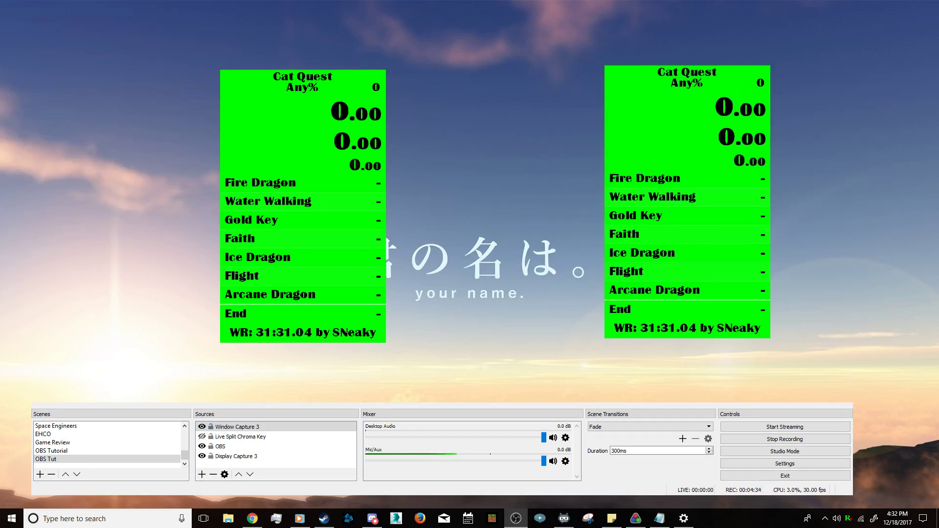
{"action": "left_click_drag", "start_coordinate": [291, 83], "coordinate": [239, 83]}
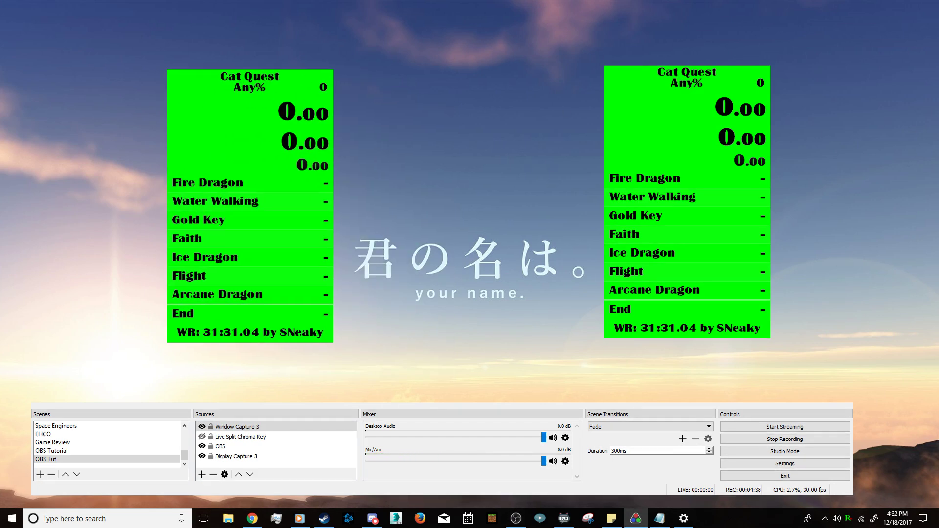
{"action": "left_click_drag", "start_coordinate": [687, 202], "coordinate": [659, 203]}
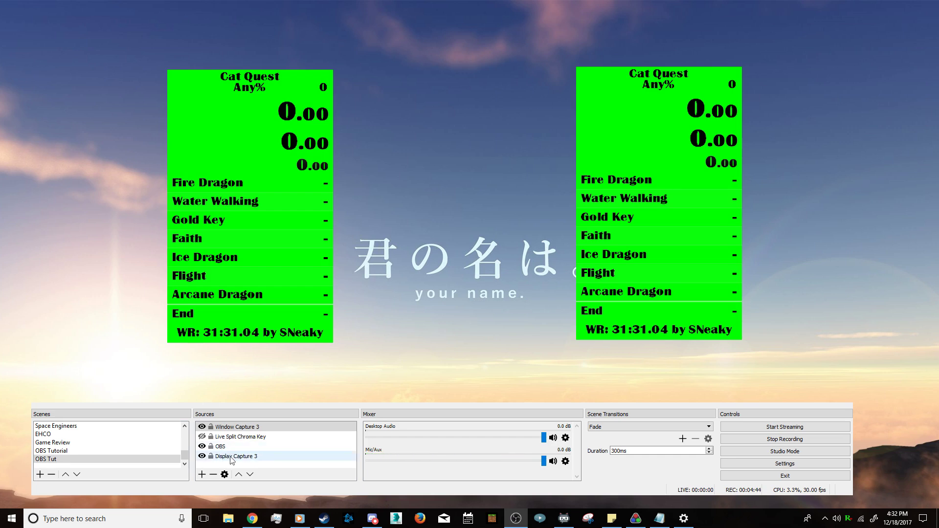
- Open the filters of the new LiveSplit window capture and move the windows so the filter list is unobstructed
{"action": "left_click", "coordinate": [241, 430]}
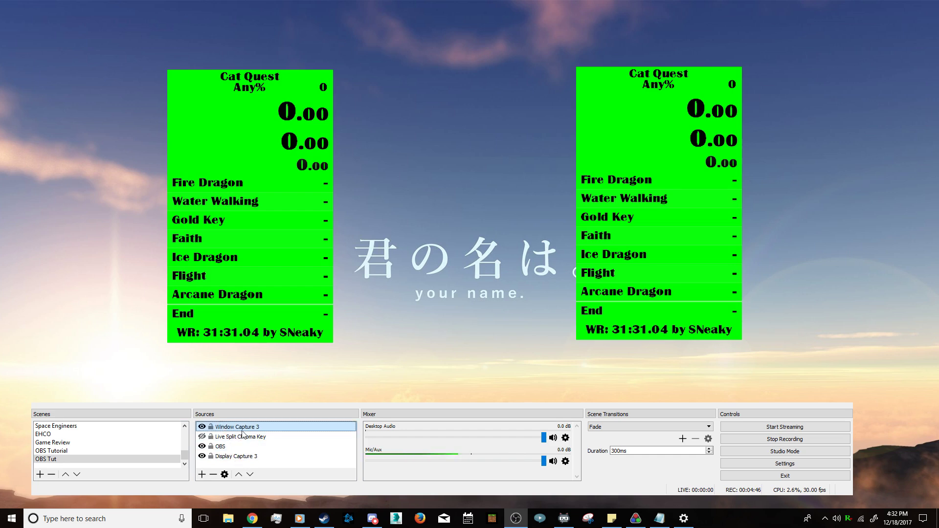
{"action": "right_click", "coordinate": [242, 432]}
{"action": "left_click", "coordinate": [264, 406]}
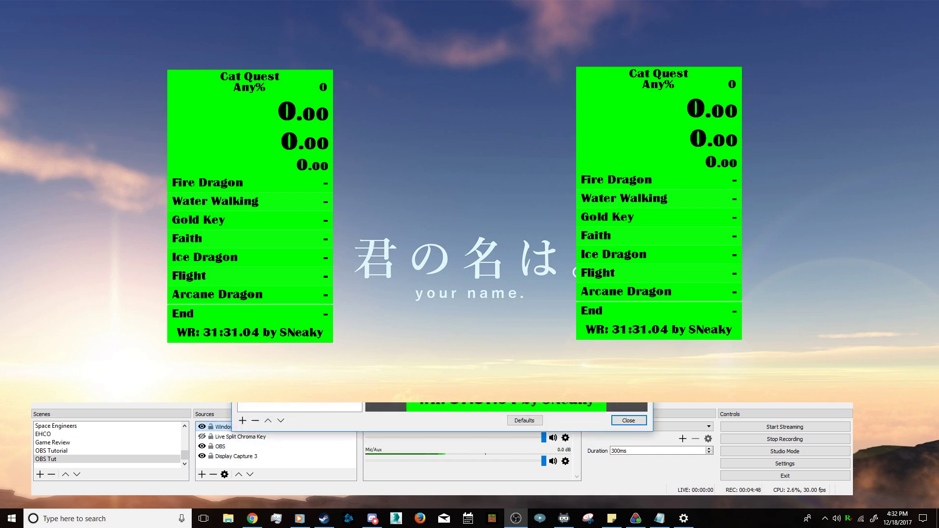
{"action": "mouse_move", "coordinate": [306, 73]}
{"action": "left_mouse_down"}
{"action": "mouse_move", "coordinate": [196, 67]}
{"action": "mouse_move", "coordinate": [444, 67]}
{"action": "mouse_move", "coordinate": [406, 24]}
{"action": "mouse_move", "coordinate": [193, 33]}
{"action": "mouse_move", "coordinate": [353, 35]}
{"action": "left_mouse_up"}
{"action": "left_click_drag", "start_coordinate": [214, 84], "coordinate": [93, 59]}
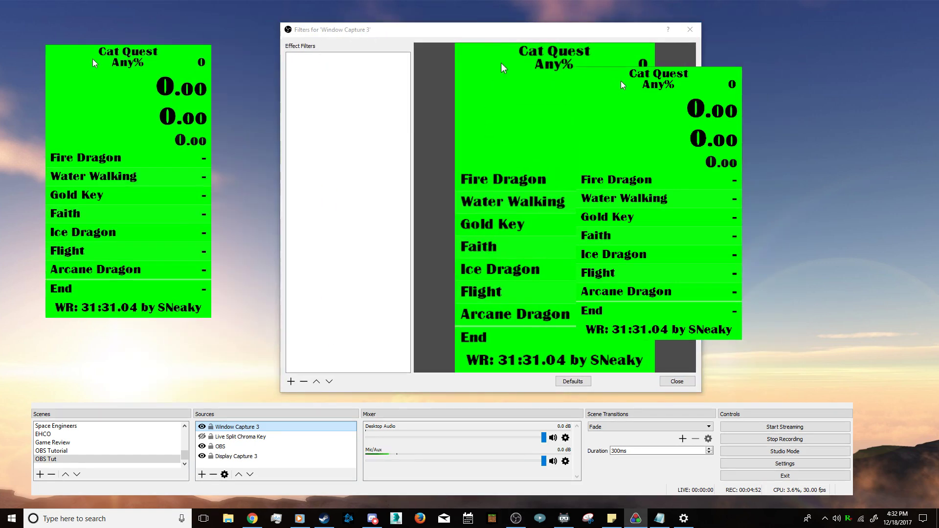
- Separate the filters window from the captured splits and add a Color Key filter with its default name to Window Capture 3
{"action": "left_click_drag", "start_coordinate": [331, 23], "coordinate": [365, 46]}
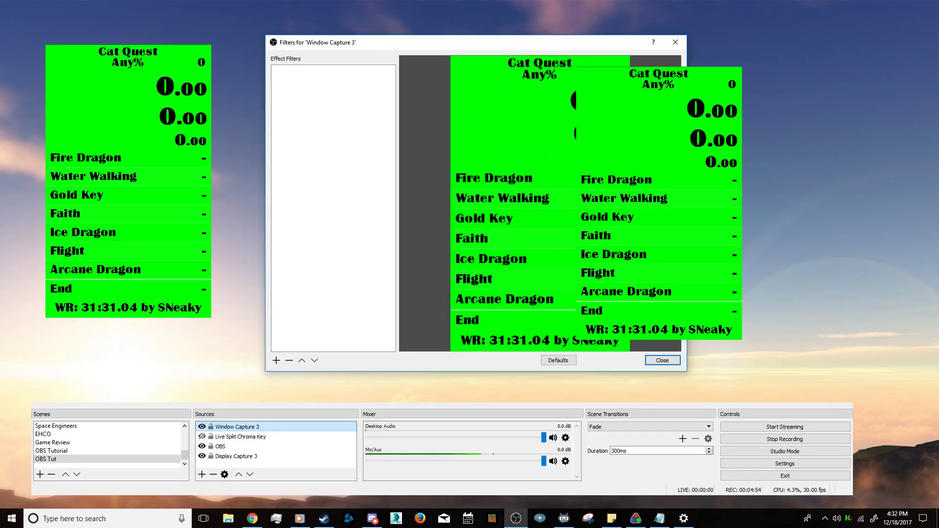
{"action": "left_click_drag", "start_coordinate": [658, 203], "coordinate": [834, 188]}
{"action": "right_click", "coordinate": [333, 82]}
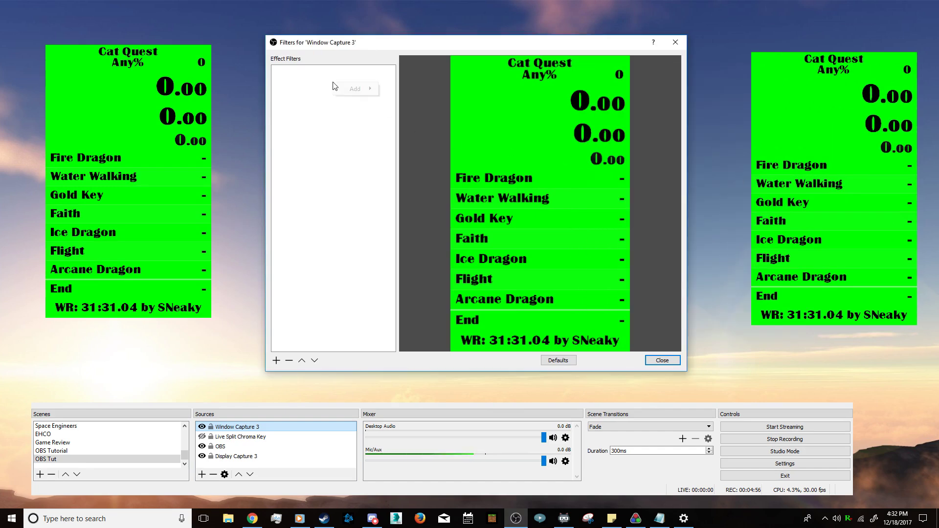
{"action": "mouse_move", "coordinate": [357, 88]}
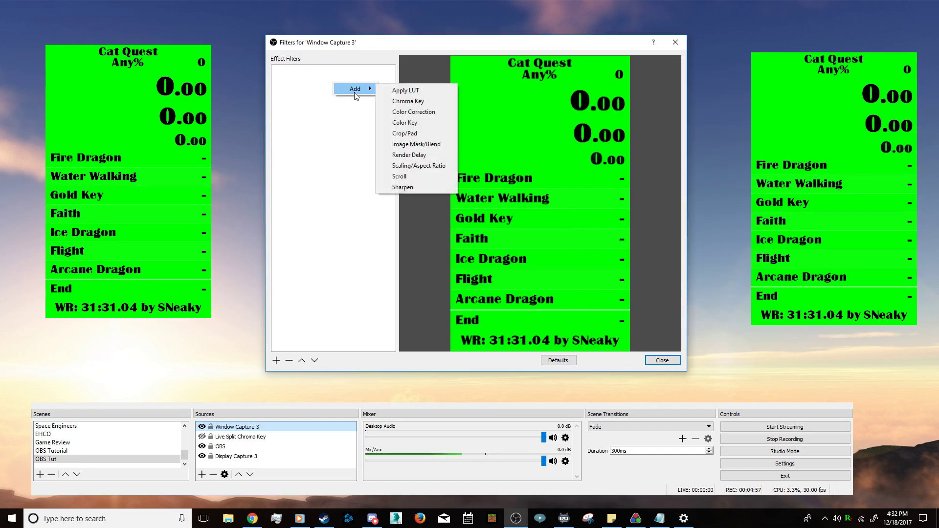
{"action": "left_click", "coordinate": [410, 122]}
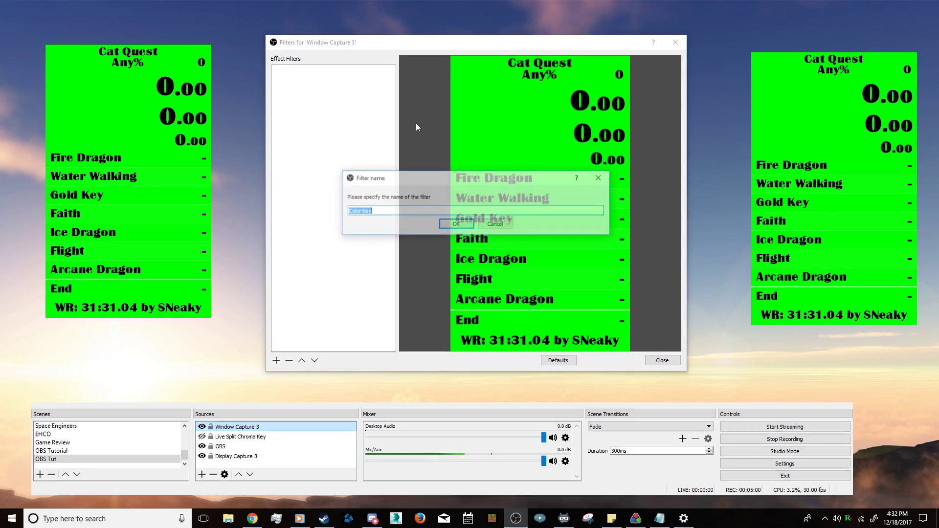
{"action": "left_click", "coordinate": [458, 224]}
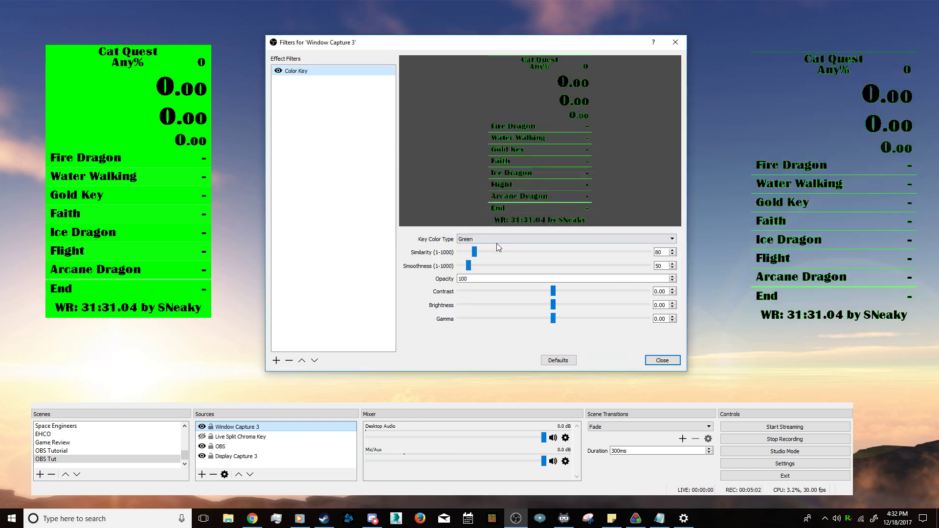
- Set the key color type to Custom Color and sample the green background of the real LiveSplit window as the key color
{"action": "left_click", "coordinate": [501, 241]}
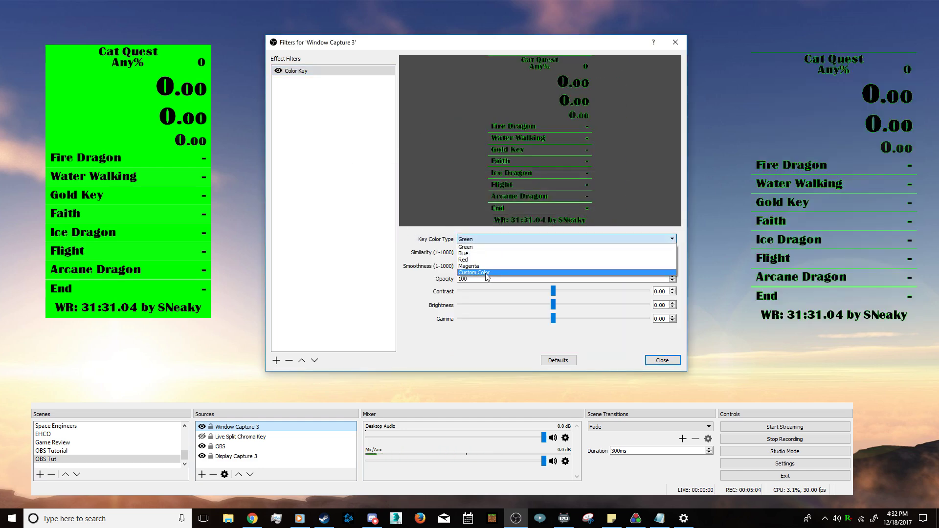
{"action": "left_click", "coordinate": [489, 273]}
{"action": "left_click", "coordinate": [600, 253]}
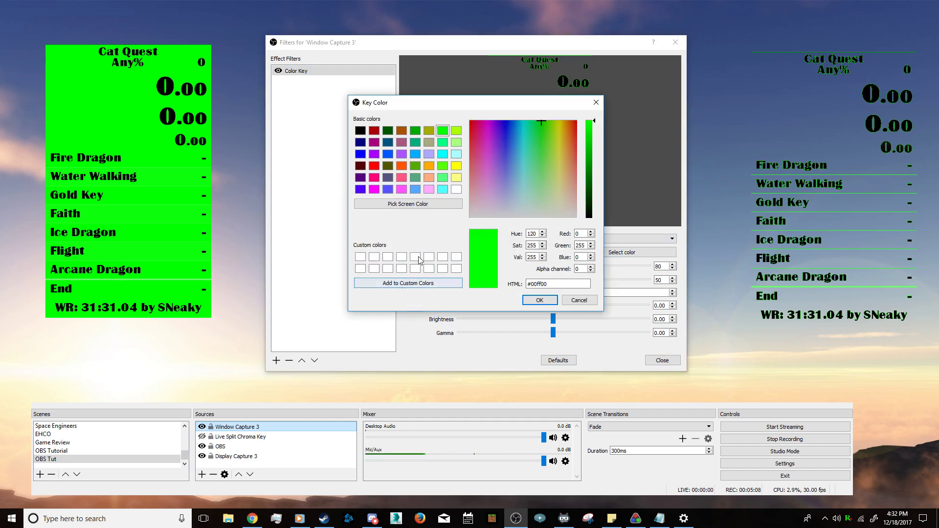
{"action": "left_click", "coordinate": [407, 203]}
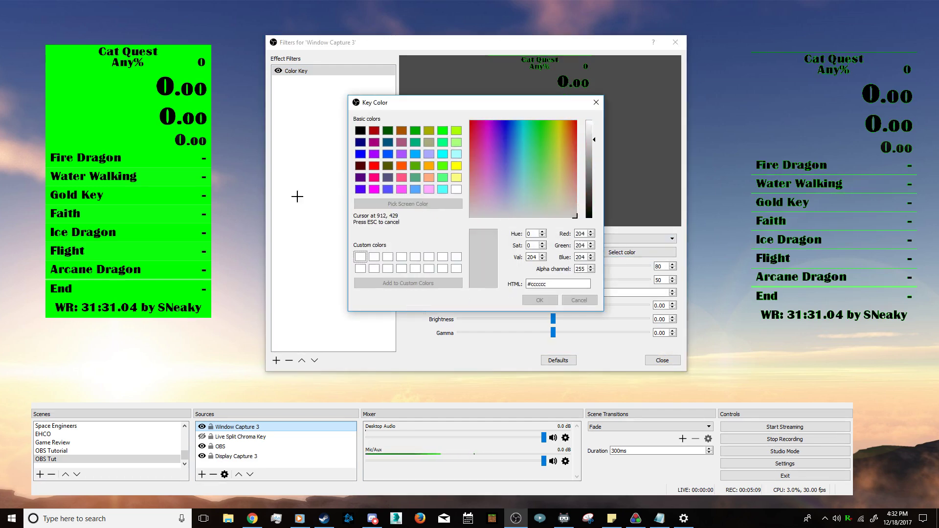
{"action": "left_click", "coordinate": [131, 124]}
{"action": "left_click", "coordinate": [539, 300]}
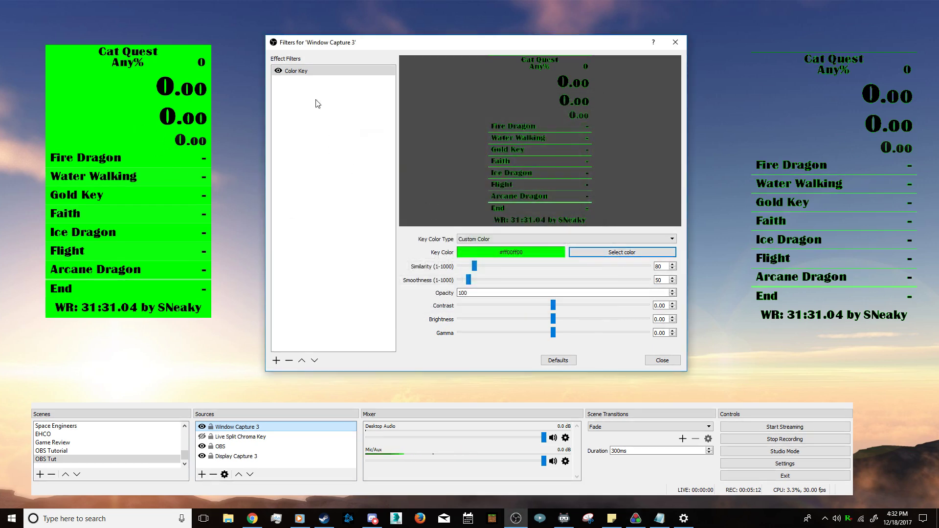
- Set the Color Key similarity to 1, smoothness to 1000, and contrast and brightness to -1.00, then close the filters
{"action": "left_click_drag", "start_coordinate": [473, 267], "coordinate": [398, 267]}
{"action": "left_click_drag", "start_coordinate": [467, 277], "coordinate": [399, 272]}
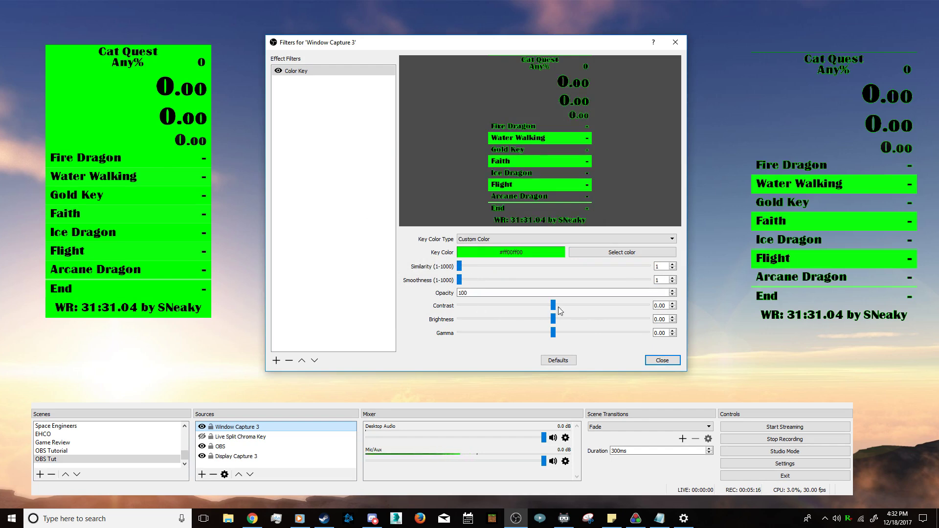
{"action": "left_click_drag", "start_coordinate": [553, 306], "coordinate": [459, 306]}
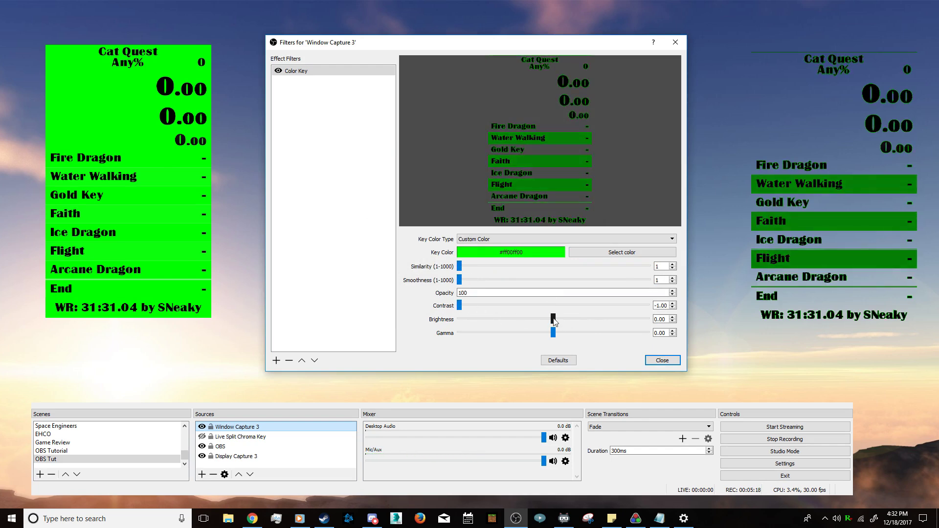
{"action": "left_click_drag", "start_coordinate": [553, 319], "coordinate": [459, 320]}
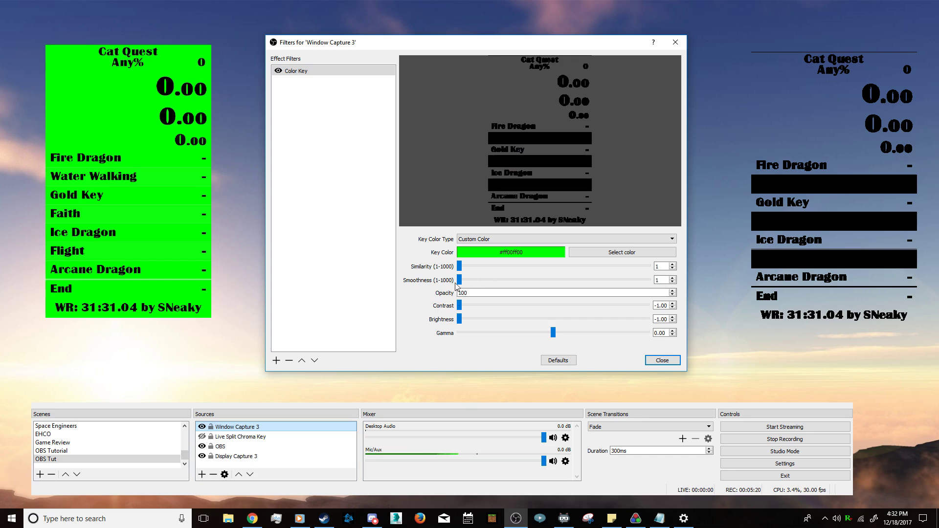
{"action": "left_click_drag", "start_coordinate": [459, 280], "coordinate": [670, 284]}
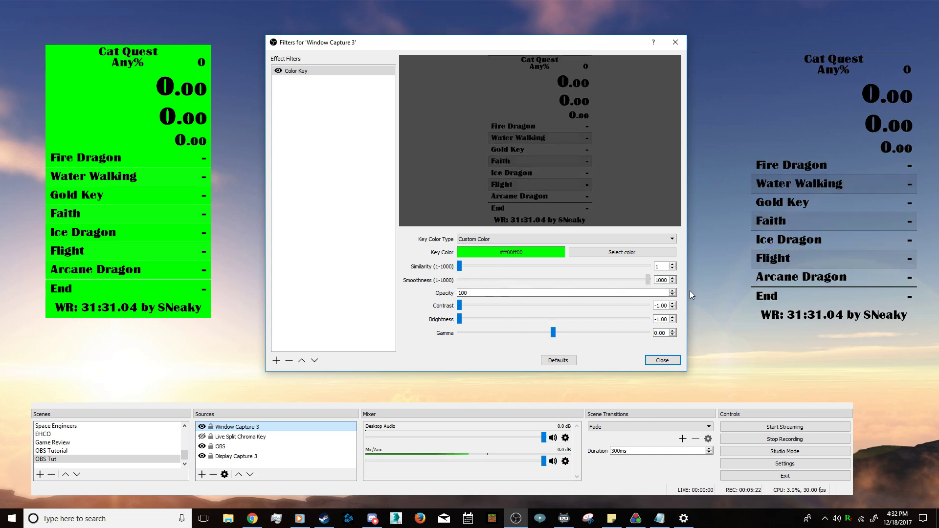
{"action": "left_click", "coordinate": [661, 360]}
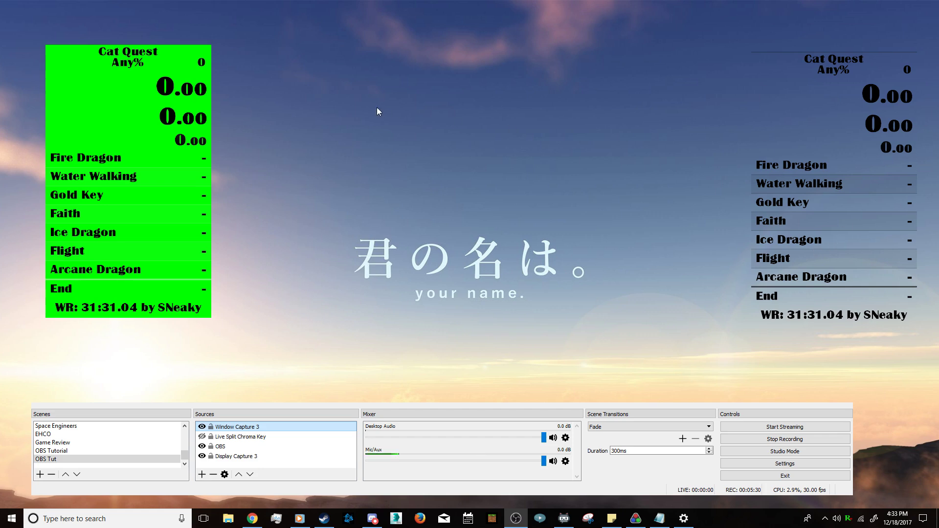
- Edit the LiveSplit layout and change the Splits component's background from Alternating to Plain
{"action": "left_click_drag", "start_coordinate": [140, 65], "coordinate": [329, 78]}
{"action": "right_click", "coordinate": [325, 74]}
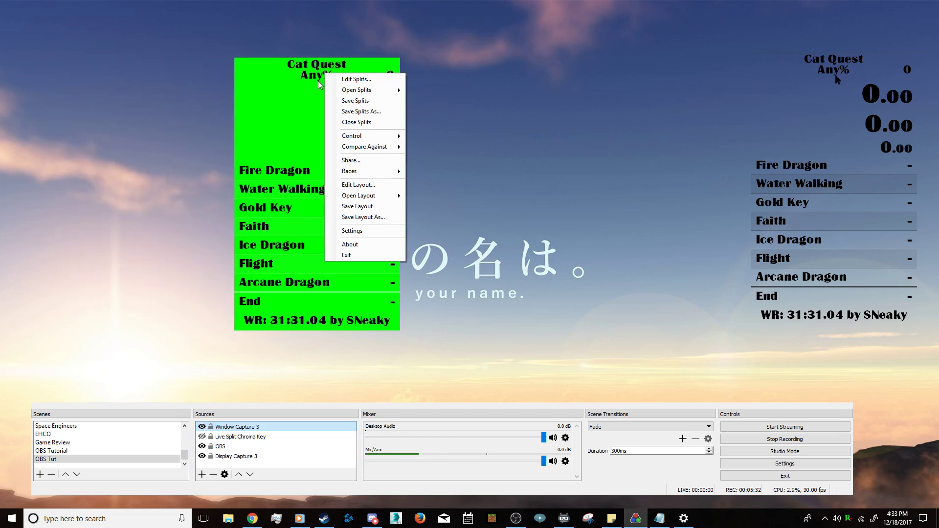
{"action": "left_click", "coordinate": [386, 180]}
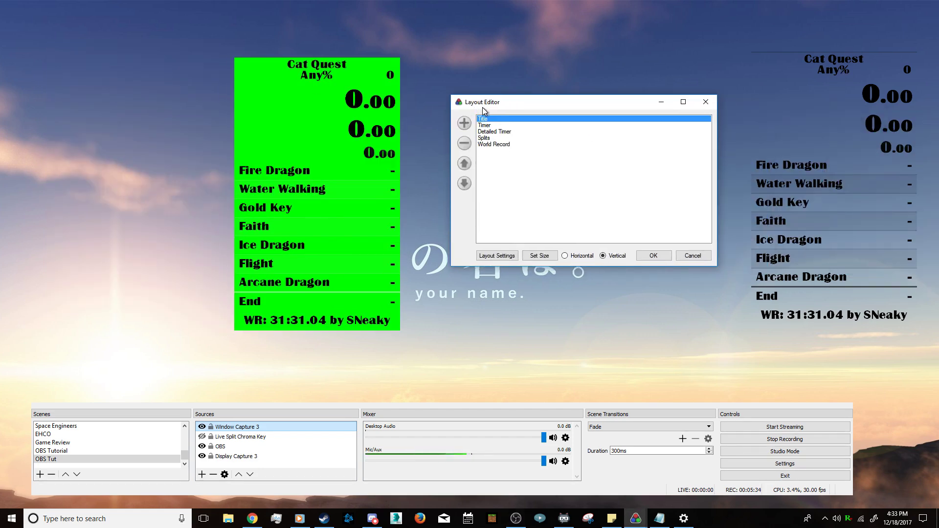
{"action": "double_click", "coordinate": [485, 119]}
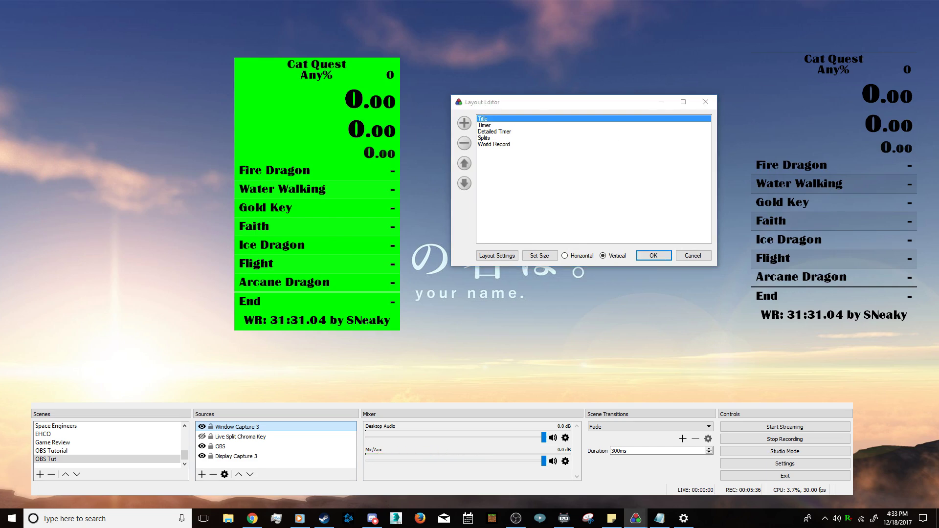
{"action": "left_click_drag", "start_coordinate": [386, 81], "coordinate": [452, 85]}
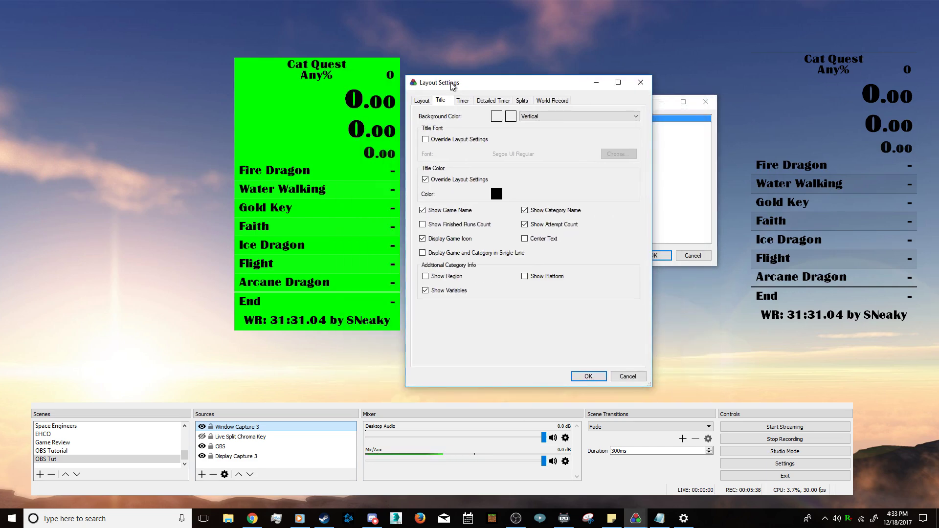
{"action": "left_click", "coordinate": [521, 100]}
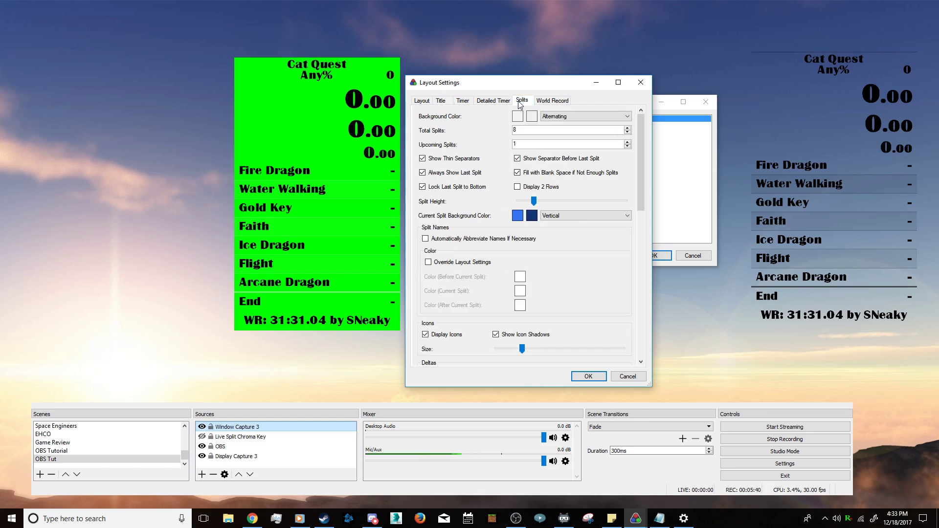
{"action": "left_click", "coordinate": [575, 117]}
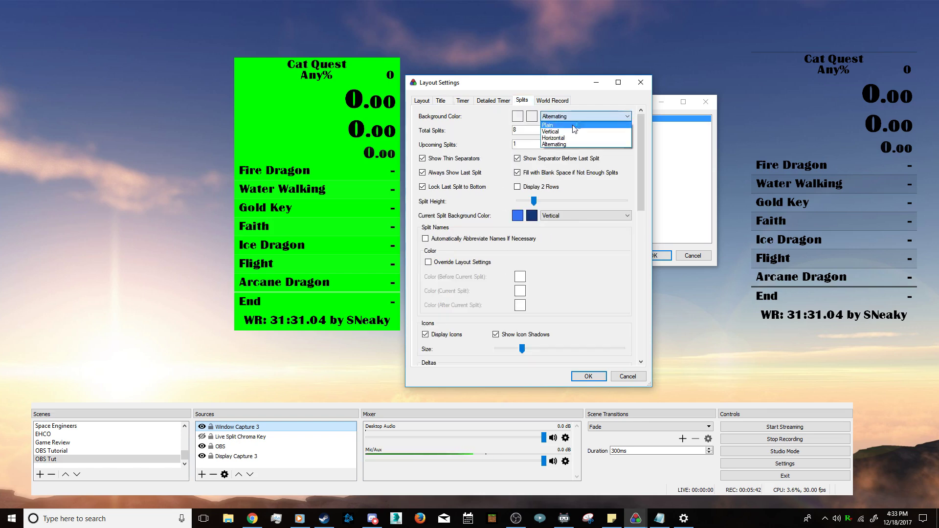
{"action": "left_click", "coordinate": [575, 126]}
{"action": "left_click", "coordinate": [532, 116]}
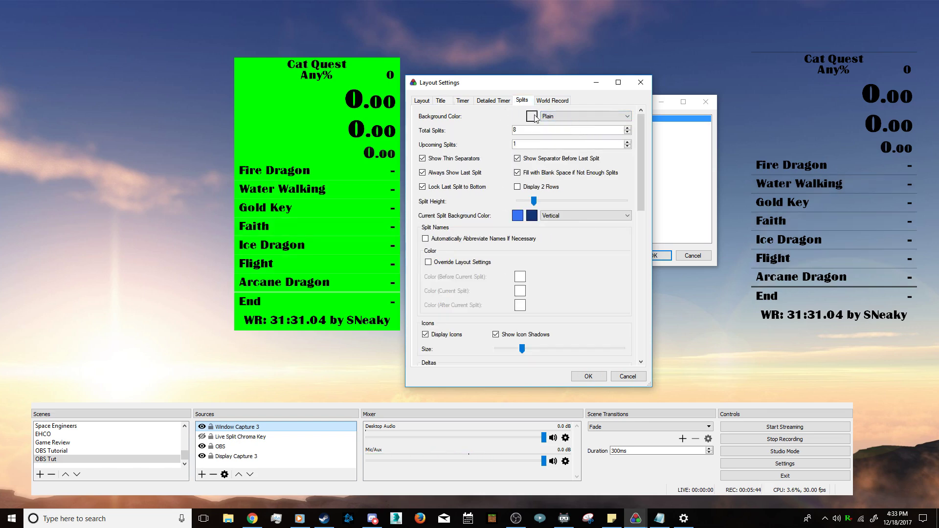
{"action": "left_click", "coordinate": [569, 302]}
- Turn off the thin separators and the separator before the last split in the Splits settings, and accept the layout changes
{"action": "left_click", "coordinate": [424, 101]}
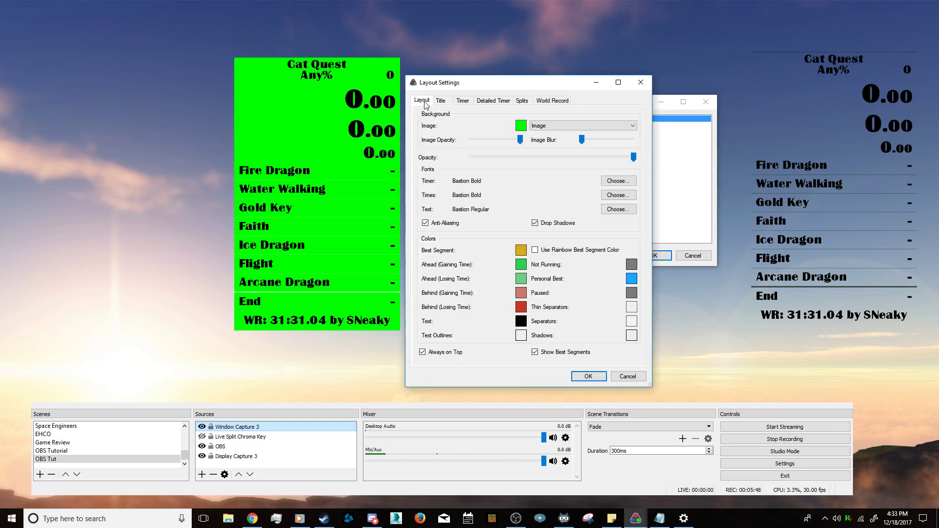
{"action": "left_click", "coordinate": [523, 101]}
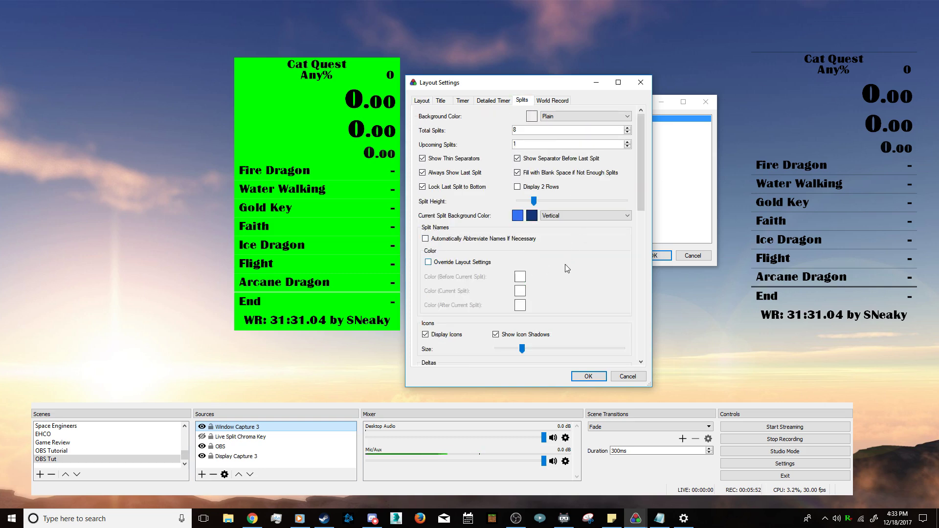
{"action": "scroll", "coordinate": [603, 312], "scroll_direction": "down", "scroll_amount": 2}
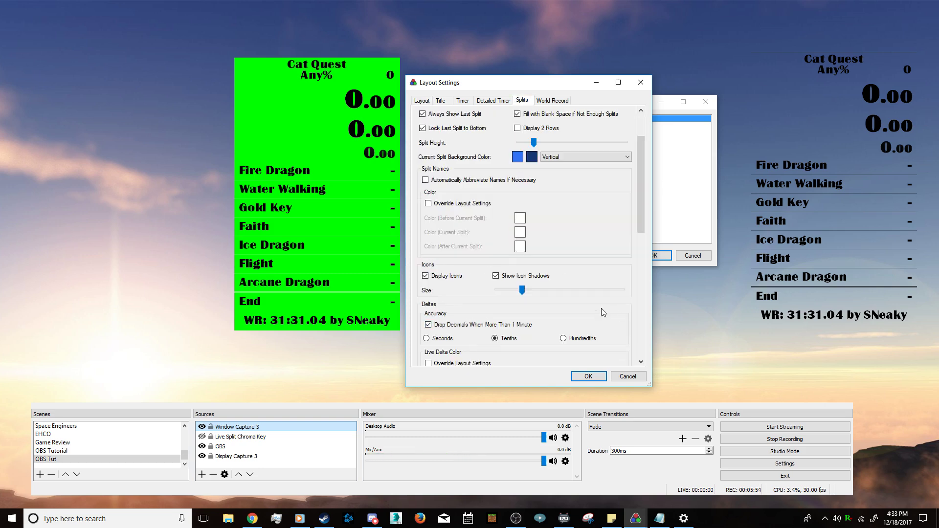
{"action": "scroll", "coordinate": [603, 312], "scroll_direction": "down", "scroll_amount": 2}
{"action": "scroll", "coordinate": [603, 312], "scroll_direction": "down", "scroll_amount": 8}
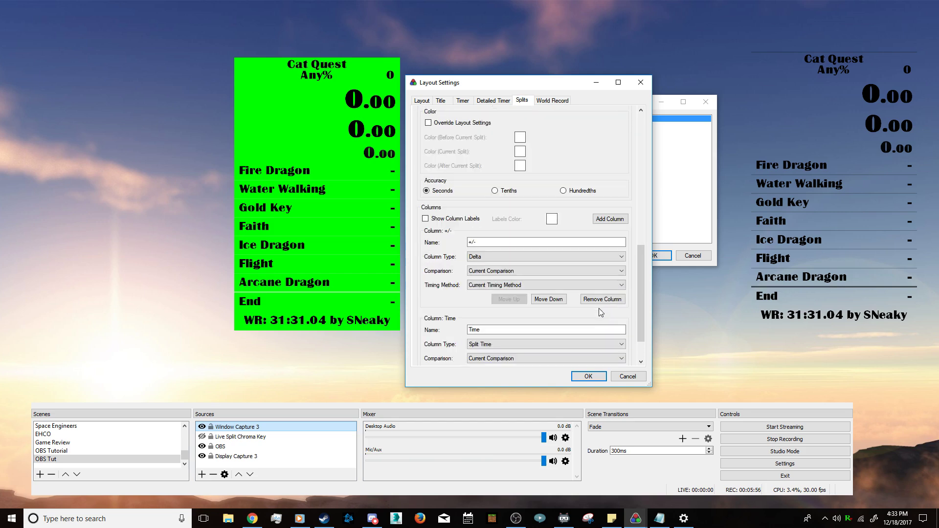
{"action": "scroll", "coordinate": [577, 288], "scroll_direction": "up", "scroll_amount": 12}
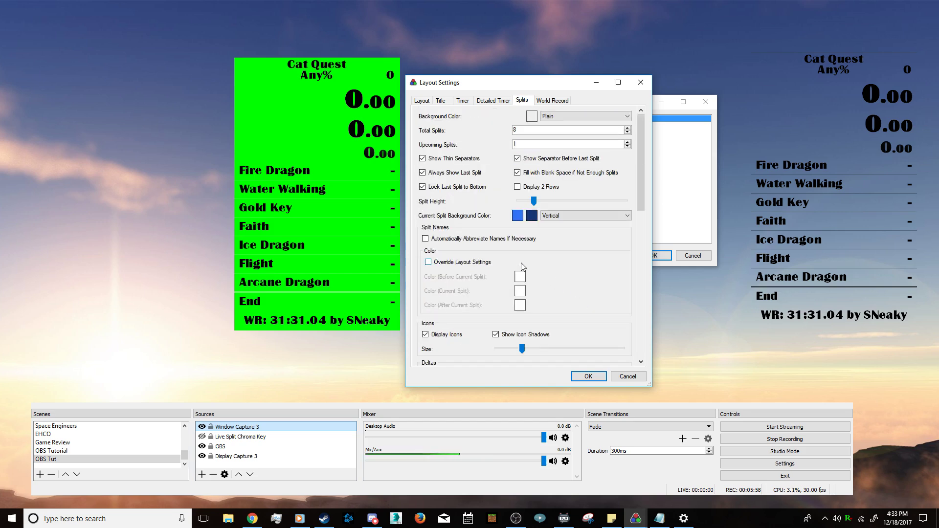
{"action": "left_click", "coordinate": [465, 162]}
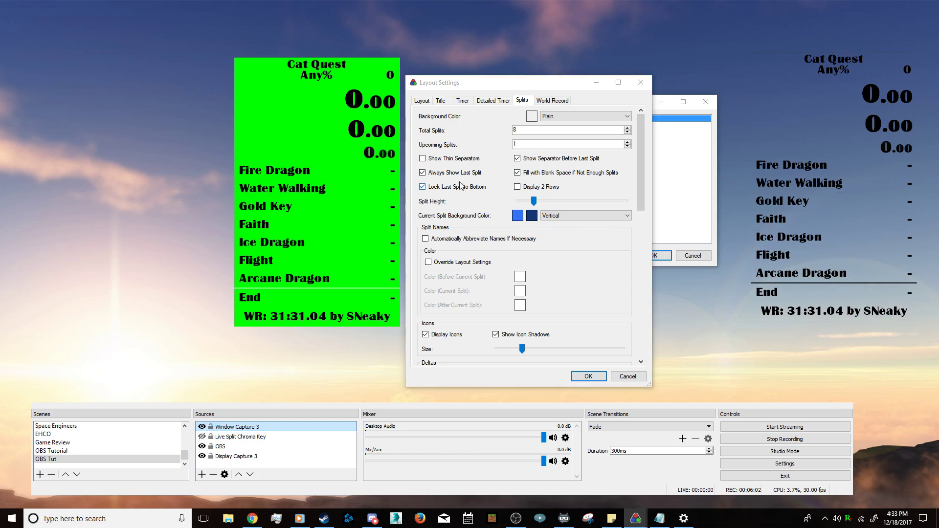
{"action": "left_click", "coordinate": [529, 164]}
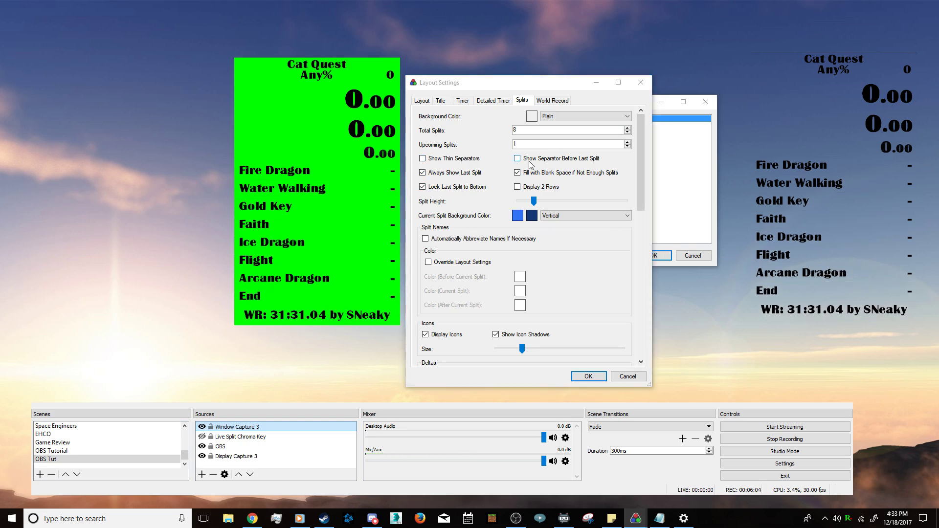
{"action": "left_click", "coordinate": [589, 376]}
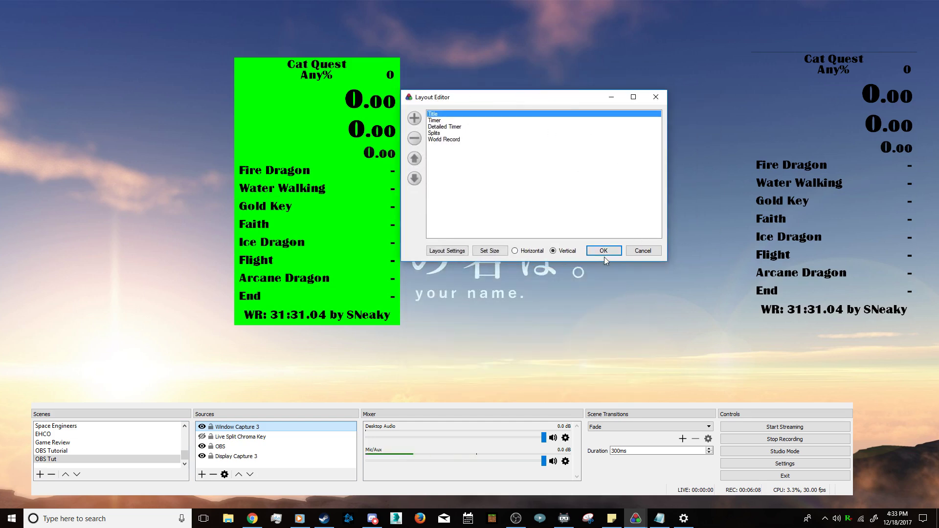
{"action": "left_click", "coordinate": [641, 255]}
- Move the real LiveSplit window down over the OBS scene and source lists, and reposition the captured splits over the open sky
{"action": "left_click_drag", "start_coordinate": [306, 71], "coordinate": [271, 73]}
{"action": "left_click_drag", "start_coordinate": [834, 184], "coordinate": [652, 197]}
{"action": "left_click_drag", "start_coordinate": [272, 78], "coordinate": [191, 213]}
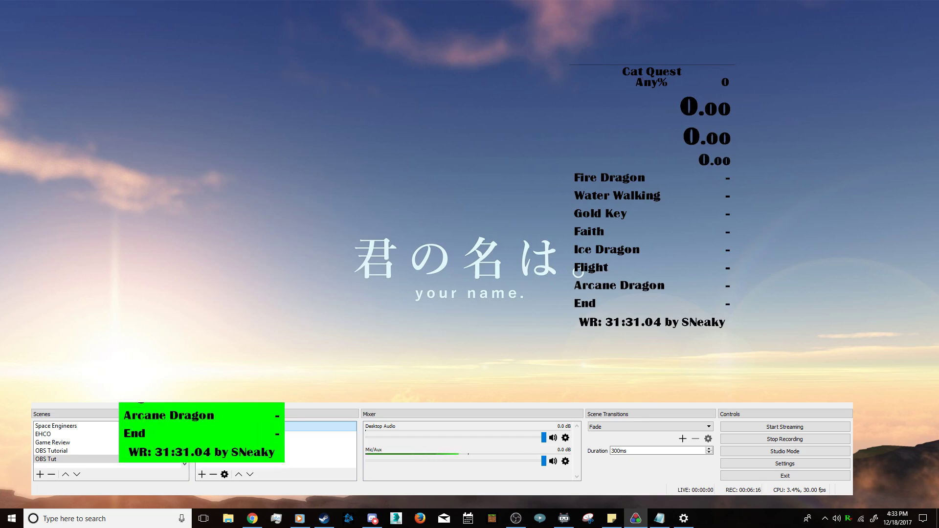
{"action": "left_click_drag", "start_coordinate": [651, 73], "coordinate": [768, 73]}
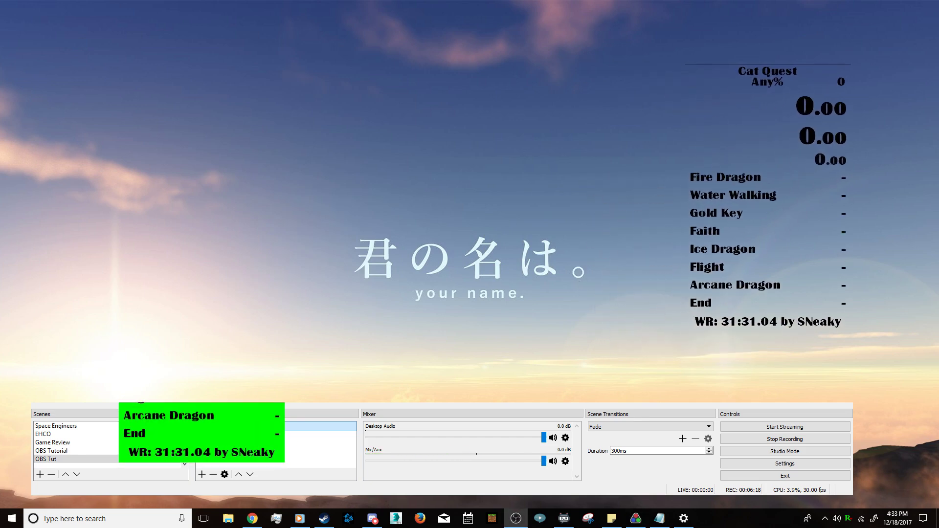